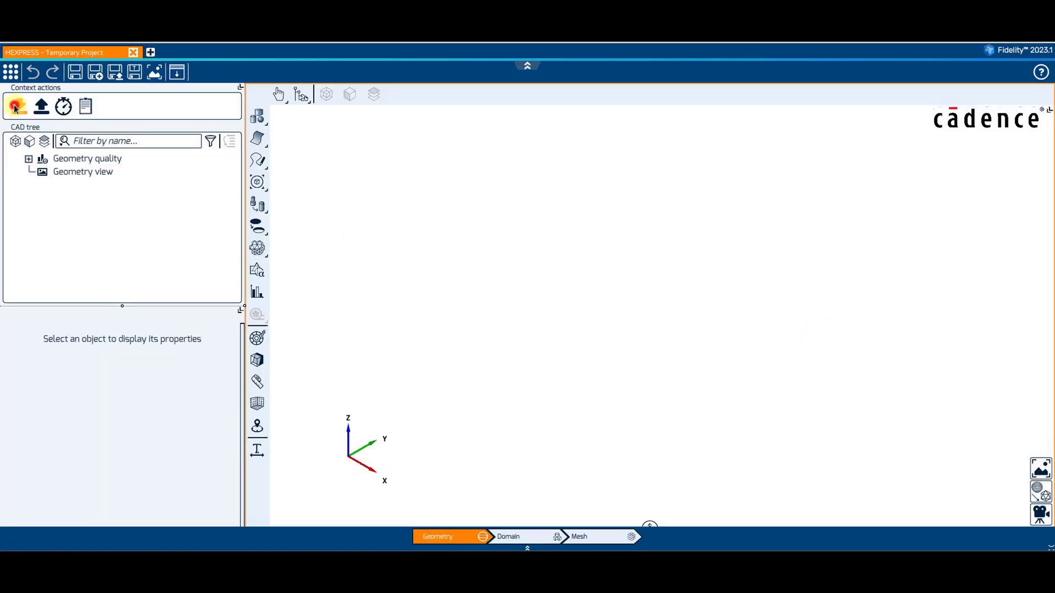
- Import the plate geometry from platte.x_t and orbit to a tilted top view
click(19, 105)
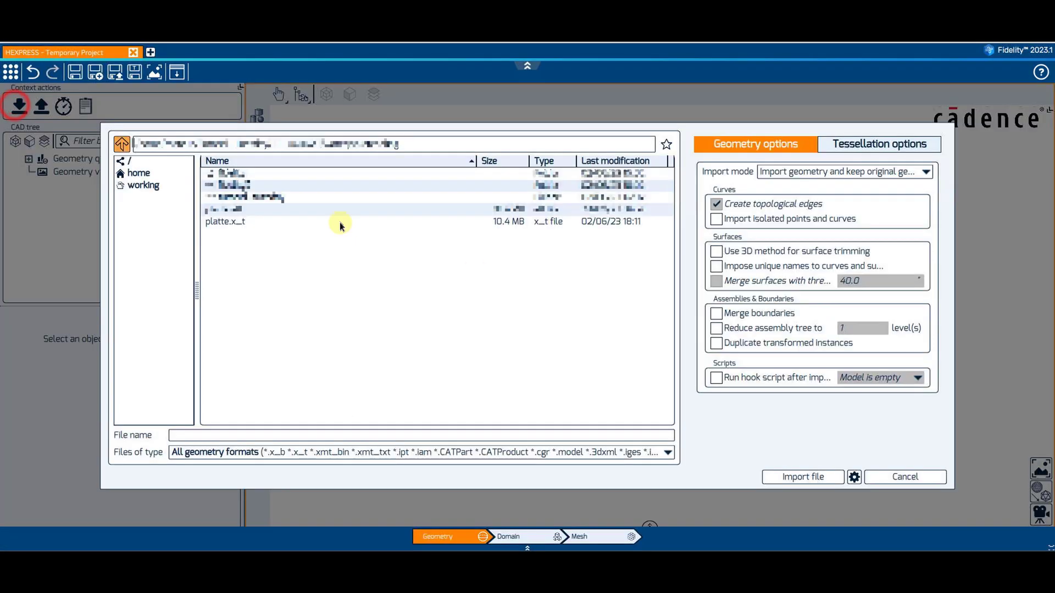
click(336, 222)
click(819, 476)
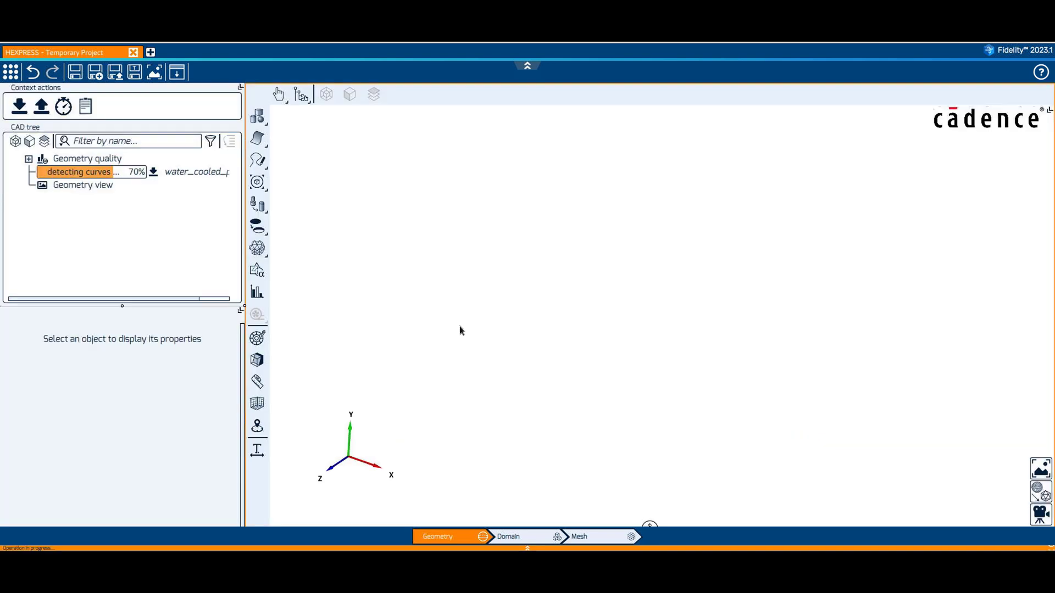
middle_drag(565, 200, 808, 283)
- Make the outside_wall surface transparent to reveal the internal cooling pipes
click(28, 172)
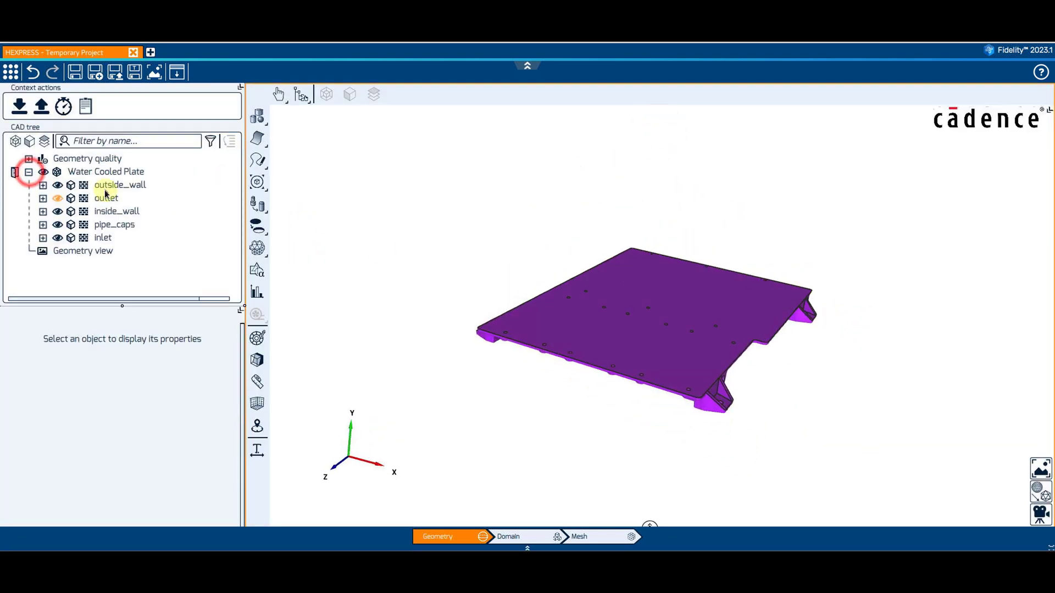
click(107, 185)
click(257, 338)
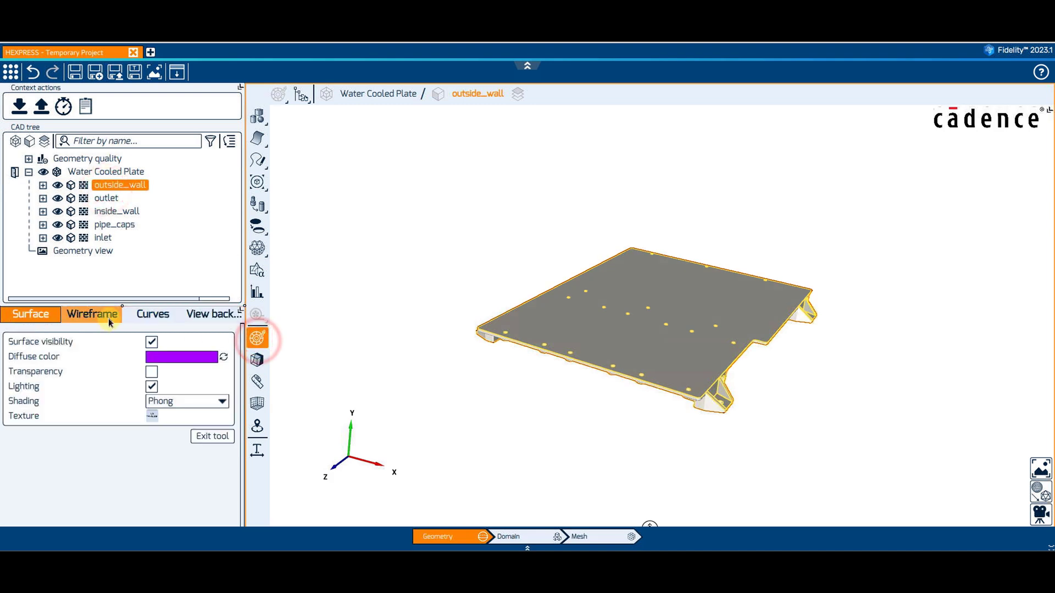
click(151, 372)
click(761, 181)
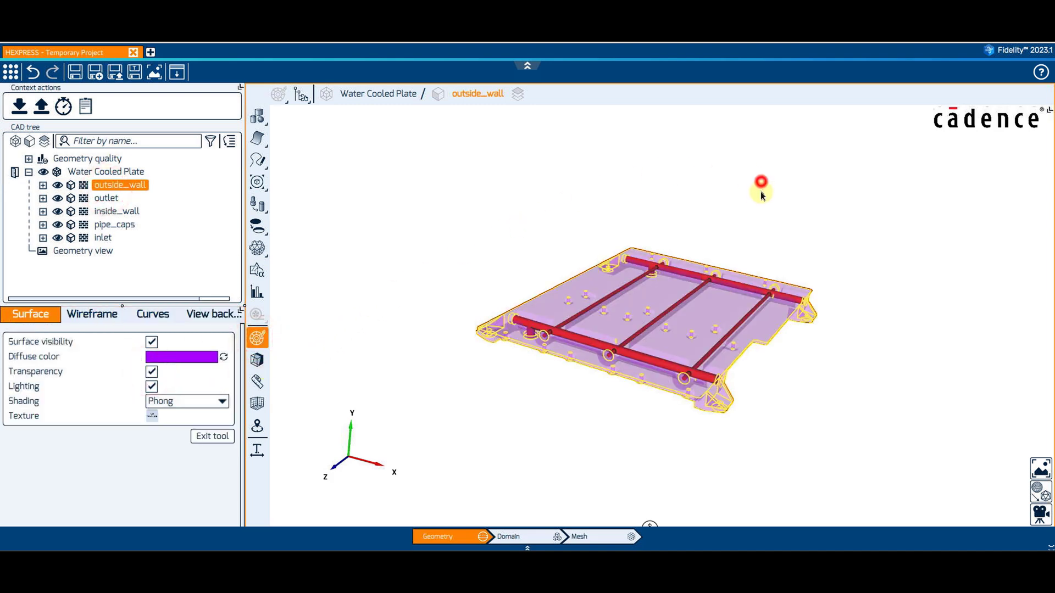
drag(753, 214, 743, 196)
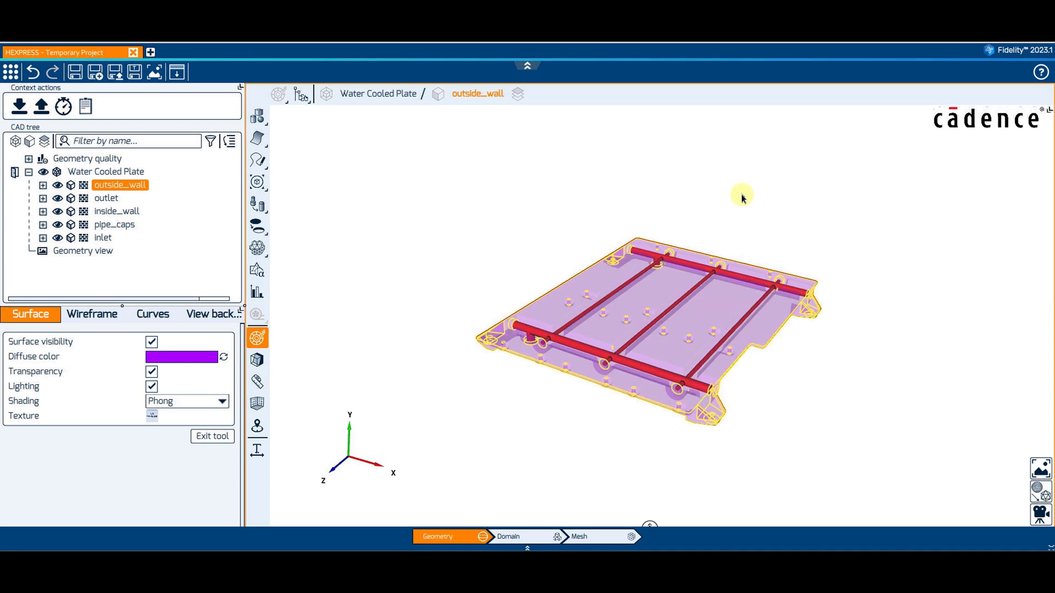
key(Escape)
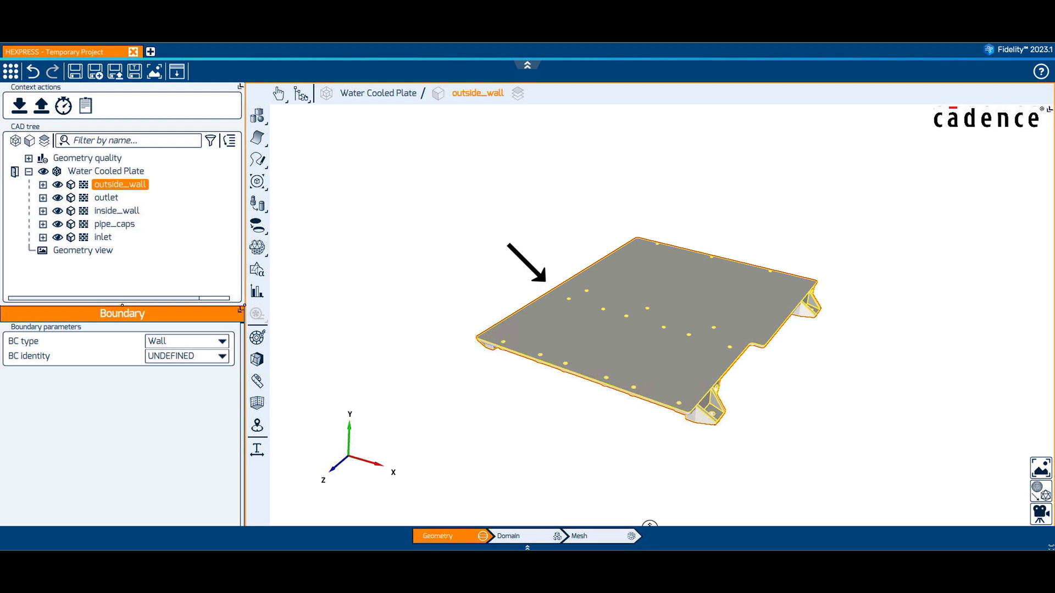
- Highlight the inside_wall, pipe_caps, inlet and outlet face groups in turn
click(117, 211)
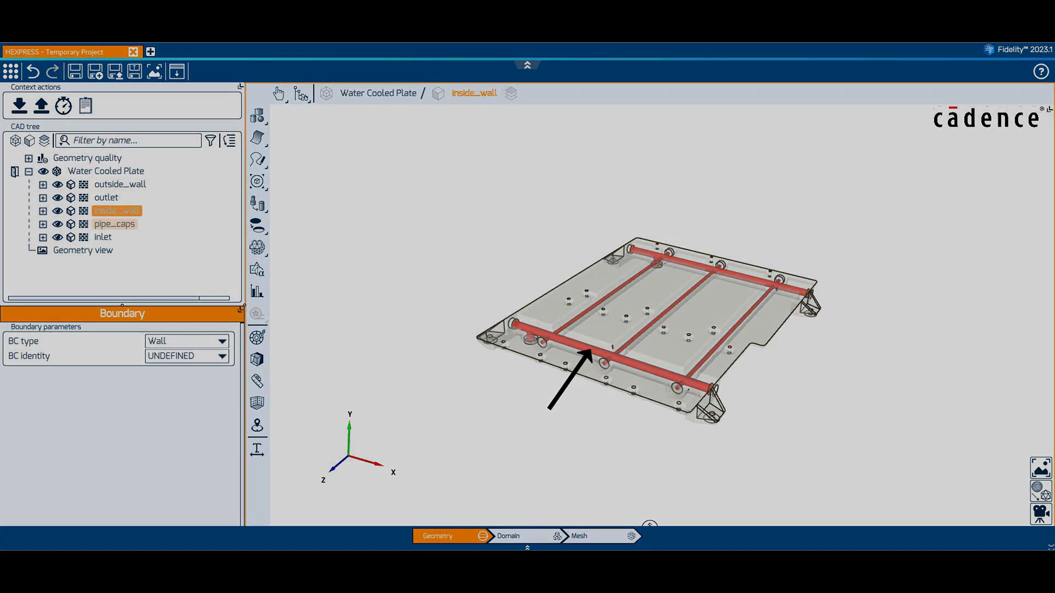
click(115, 224)
click(103, 237)
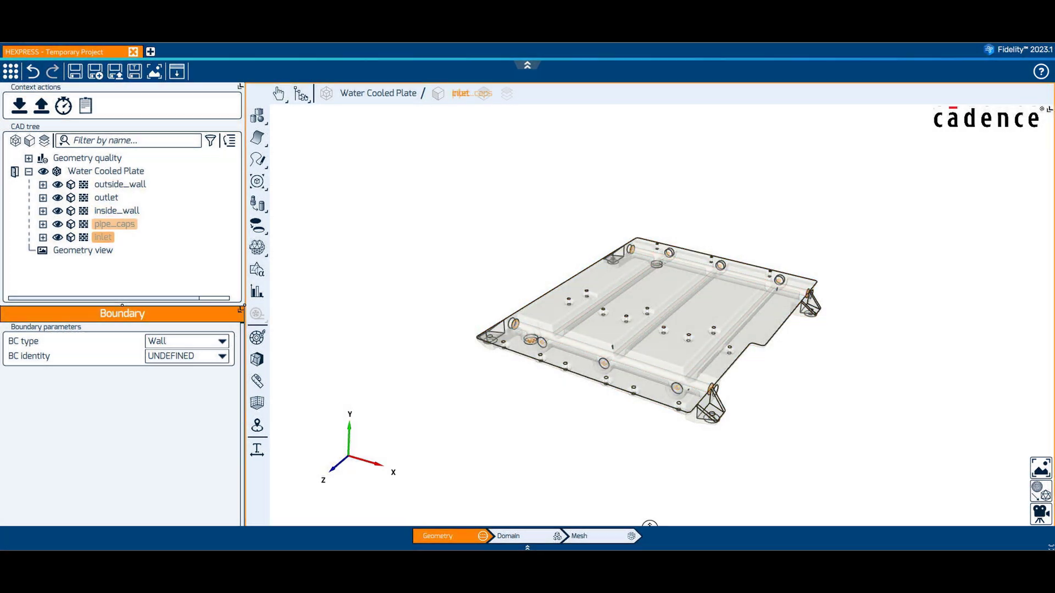
click(106, 197)
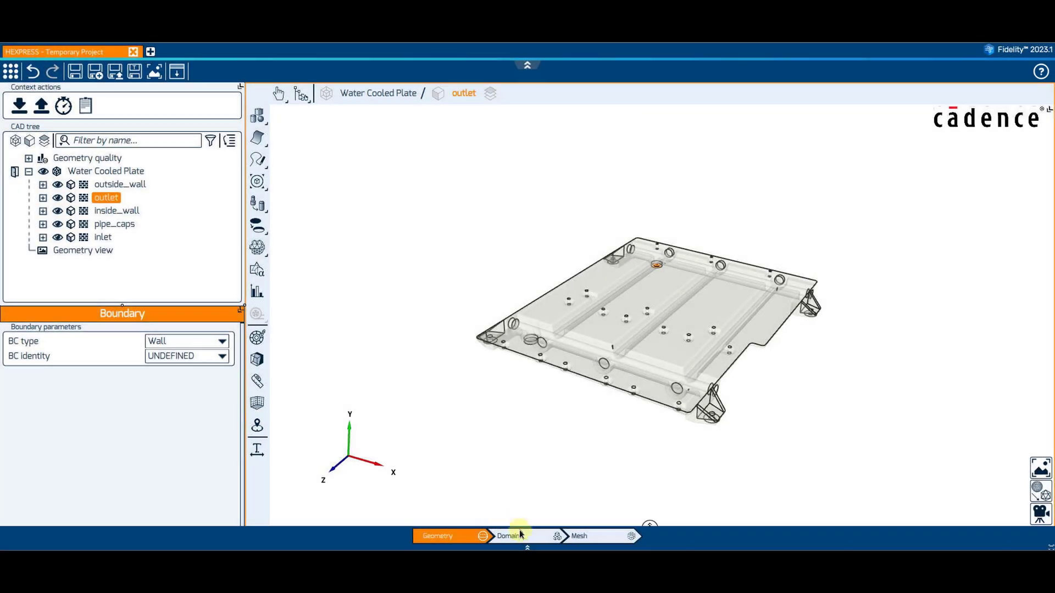
- In the Domain stage, create Domain_solid and add the Water Cooled Plate to it
click(527, 533)
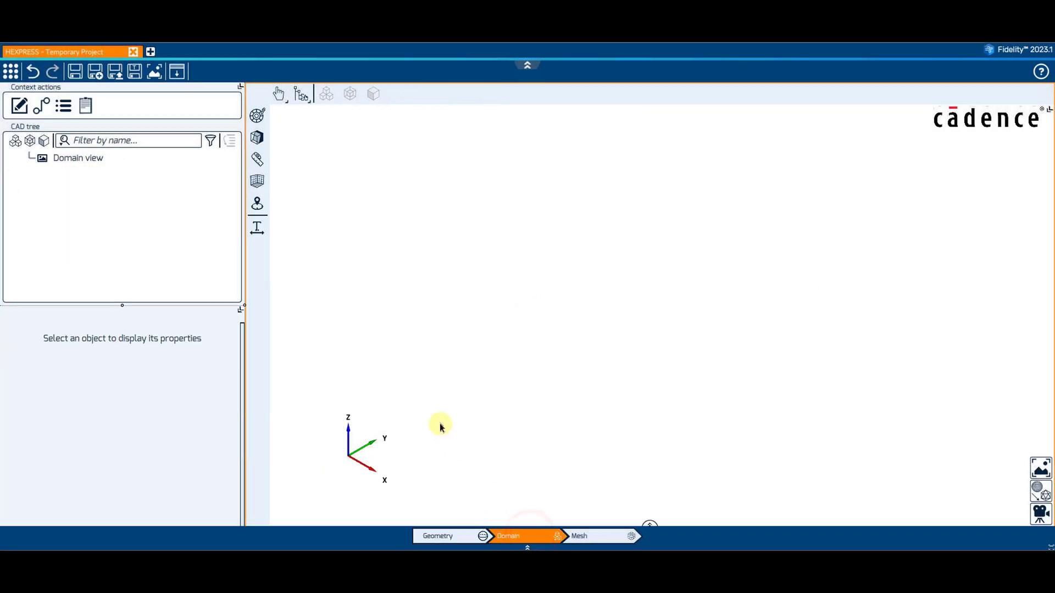
click(26, 110)
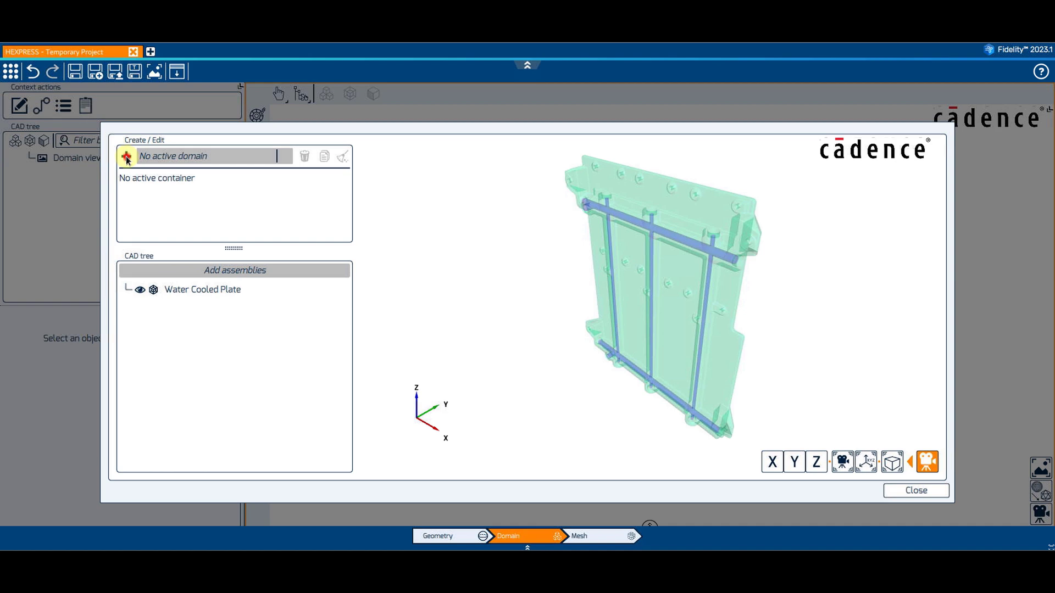
click(127, 157)
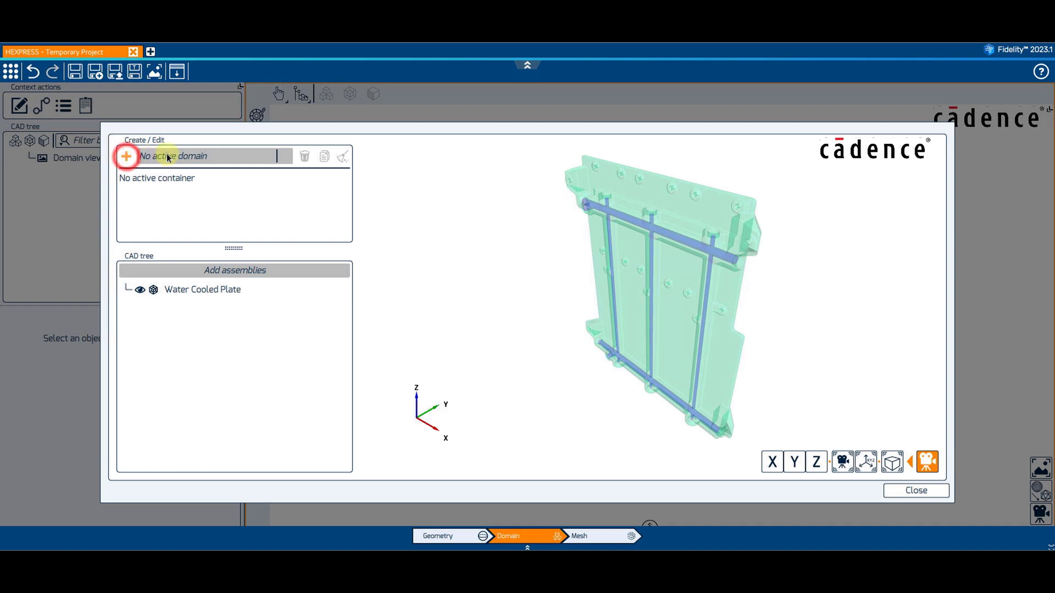
double_click(166, 155)
text(Domain_solid)
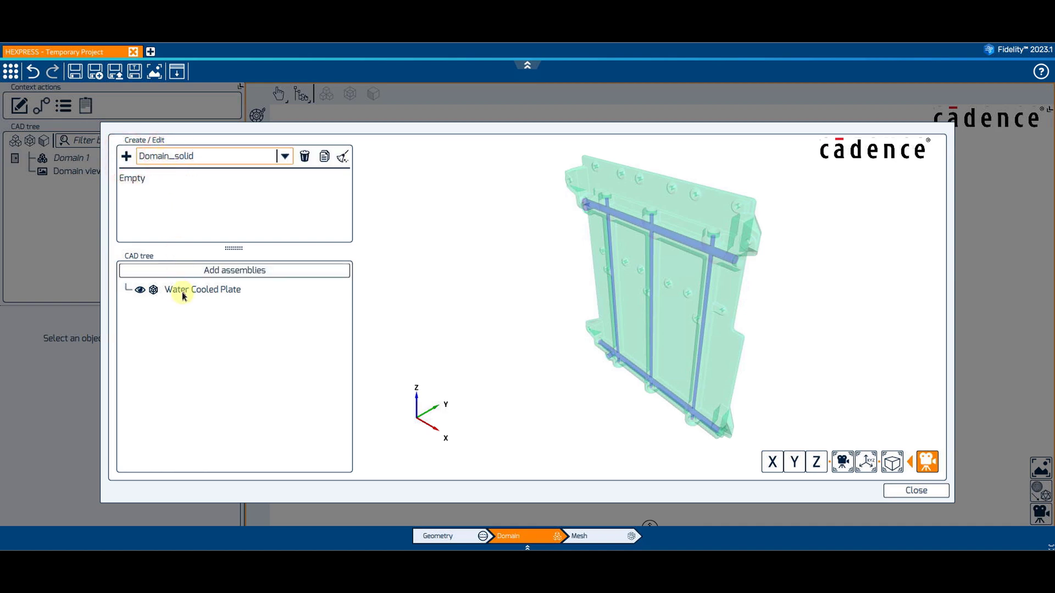
click(181, 289)
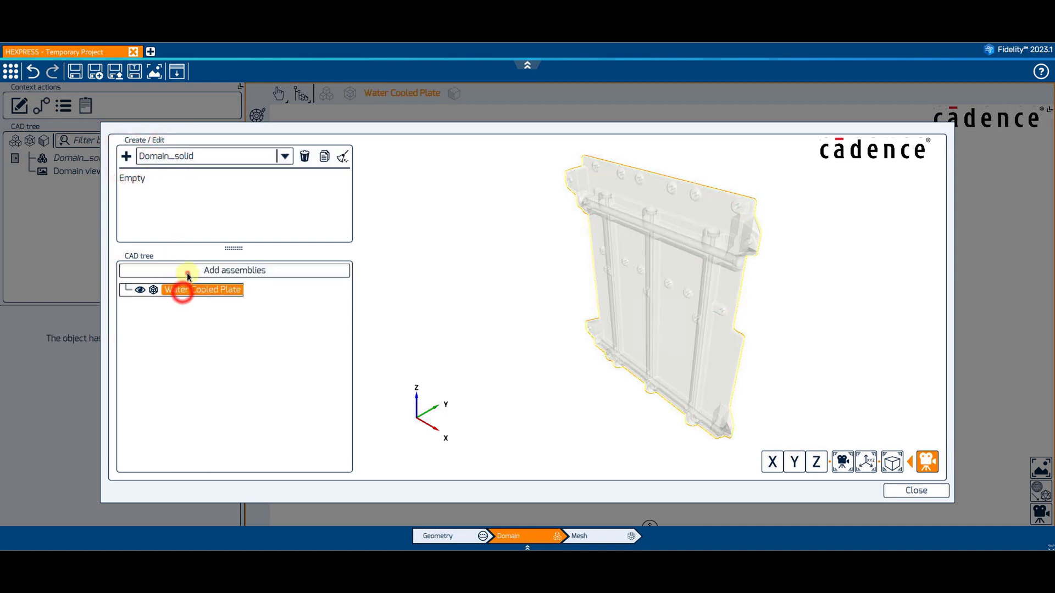
- Create Domain_fluid and add the Water Cooled Plate to it
click(126, 158)
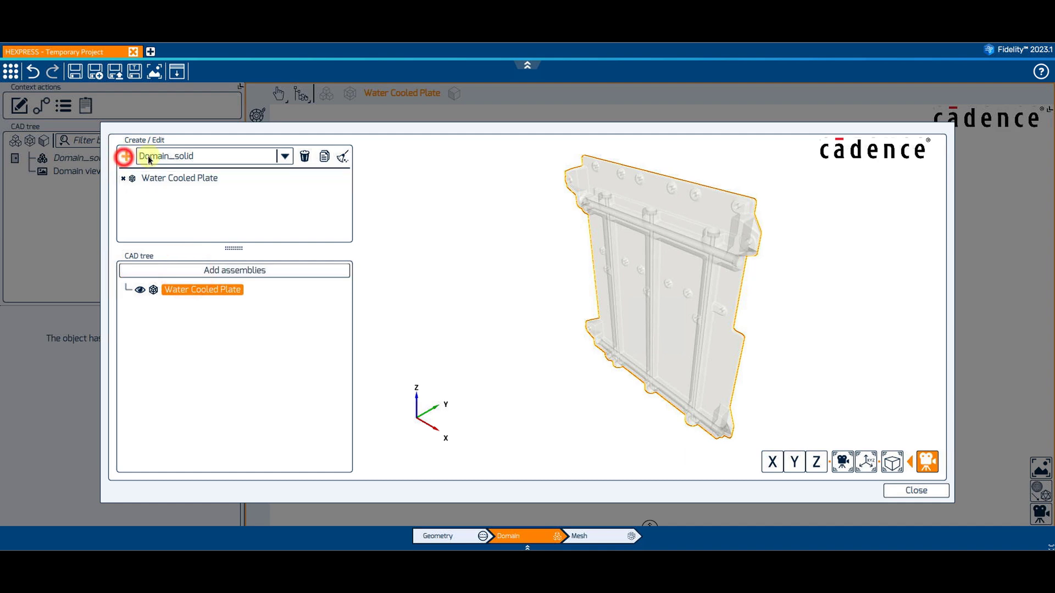
double_click(176, 155)
text(Domain)
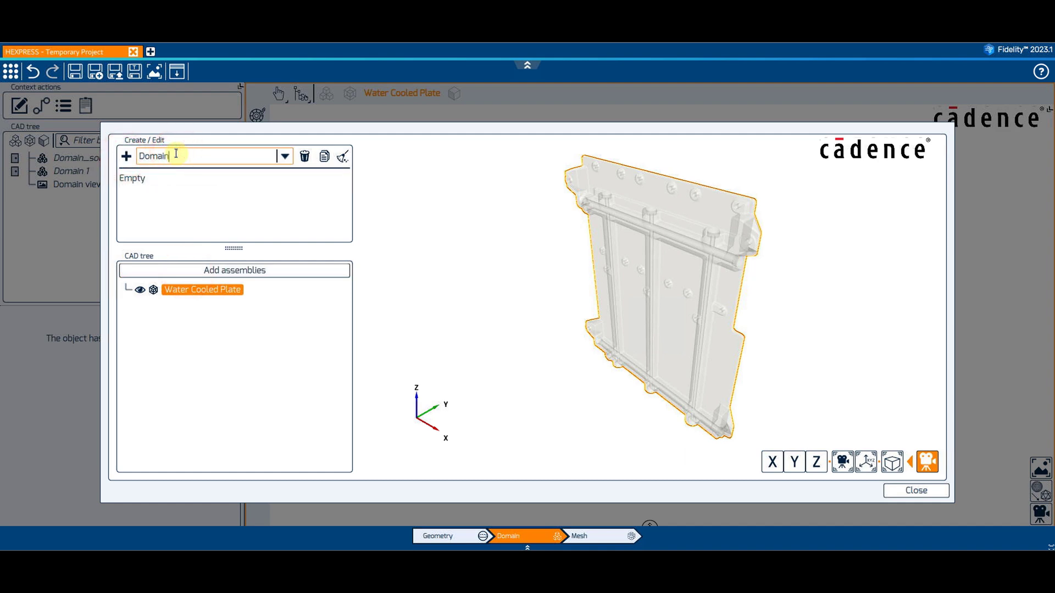
click(199, 289)
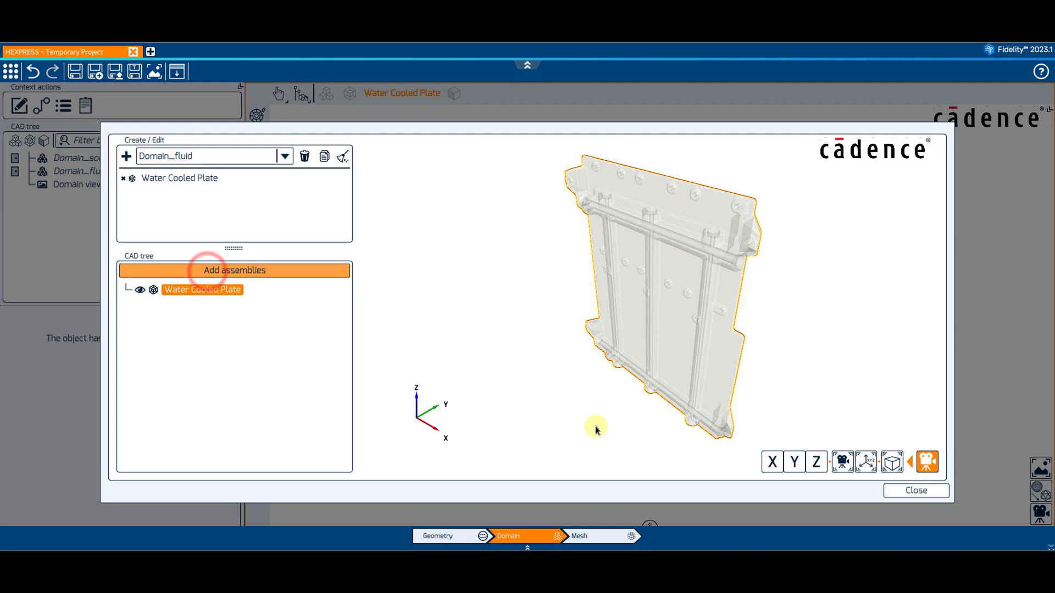
- Multi-select solid outlet, pipe_caps, inlet plus fluid outside_wall in the CAD tree and delete them
click(895, 492)
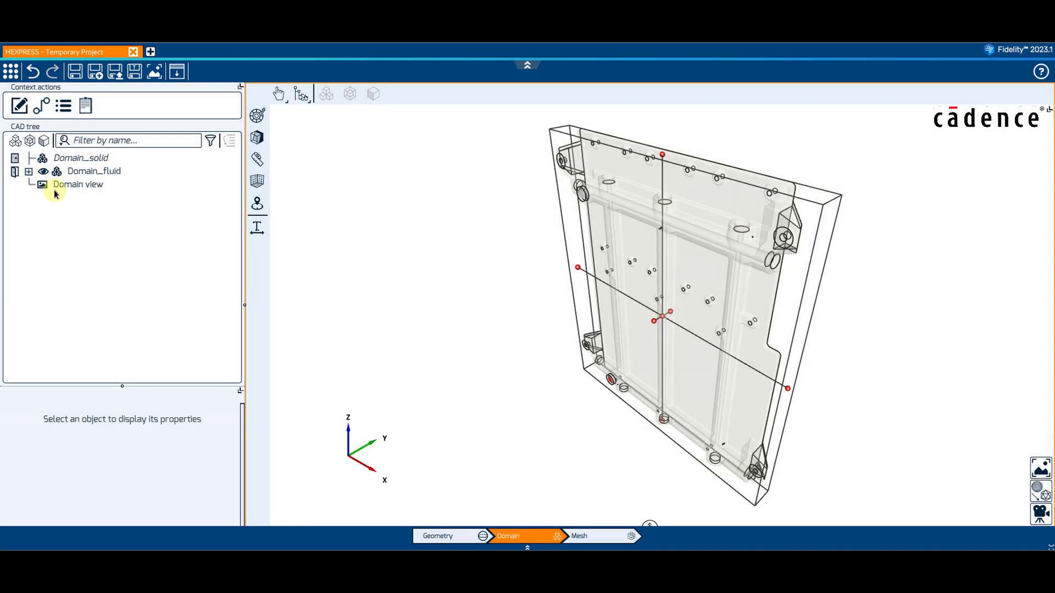
click(14, 158)
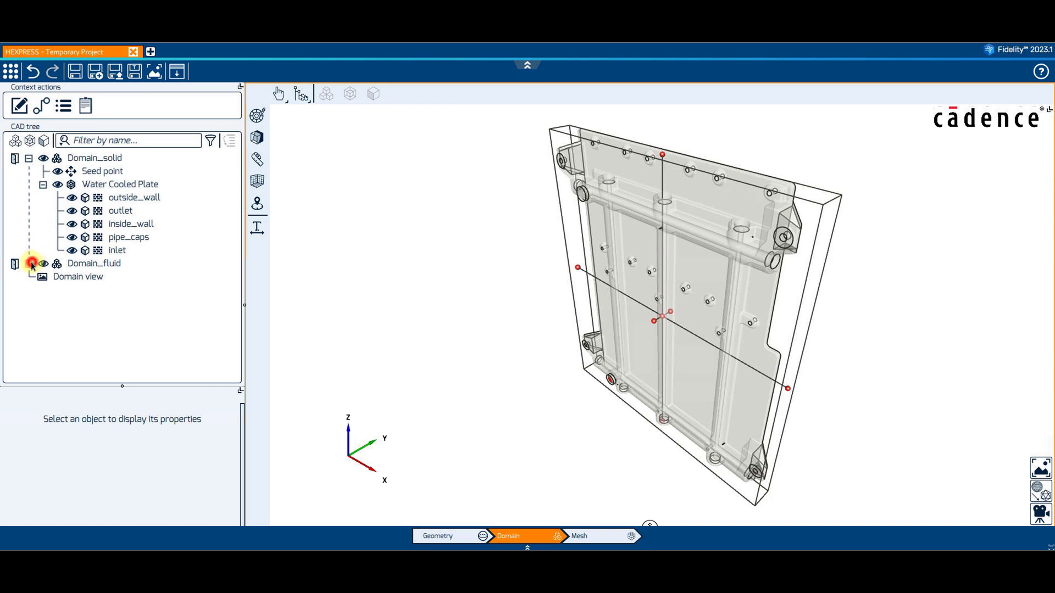
click(30, 264)
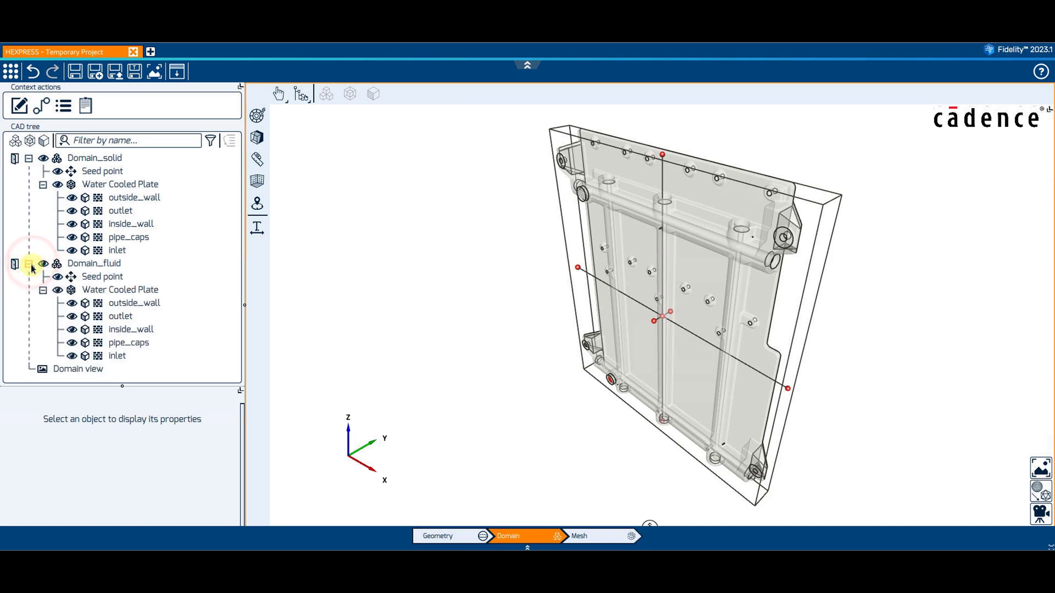
click(122, 211)
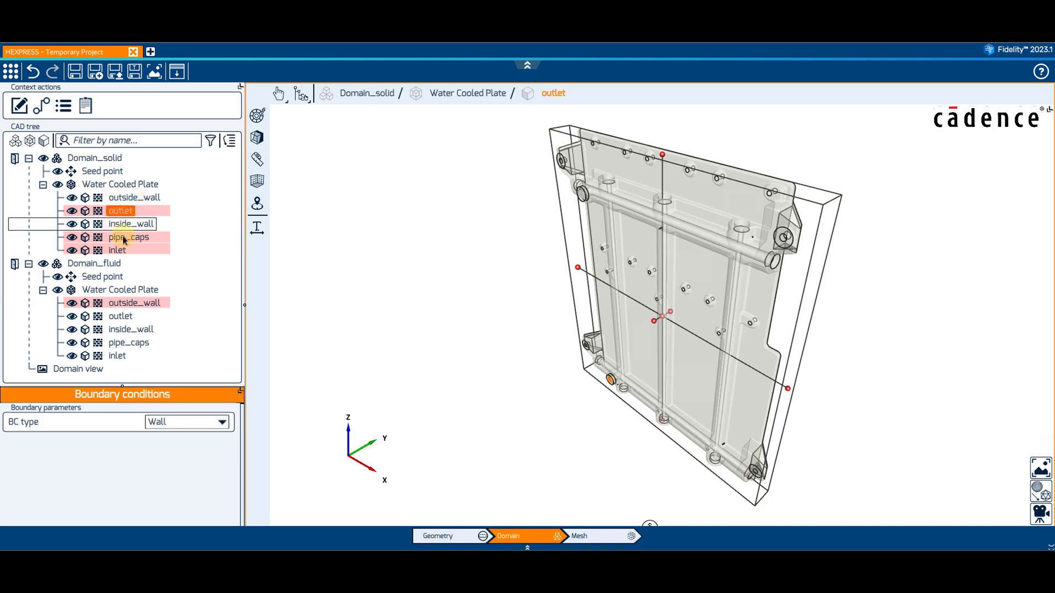
ctrl+click(122, 237)
ctrl+click(117, 250)
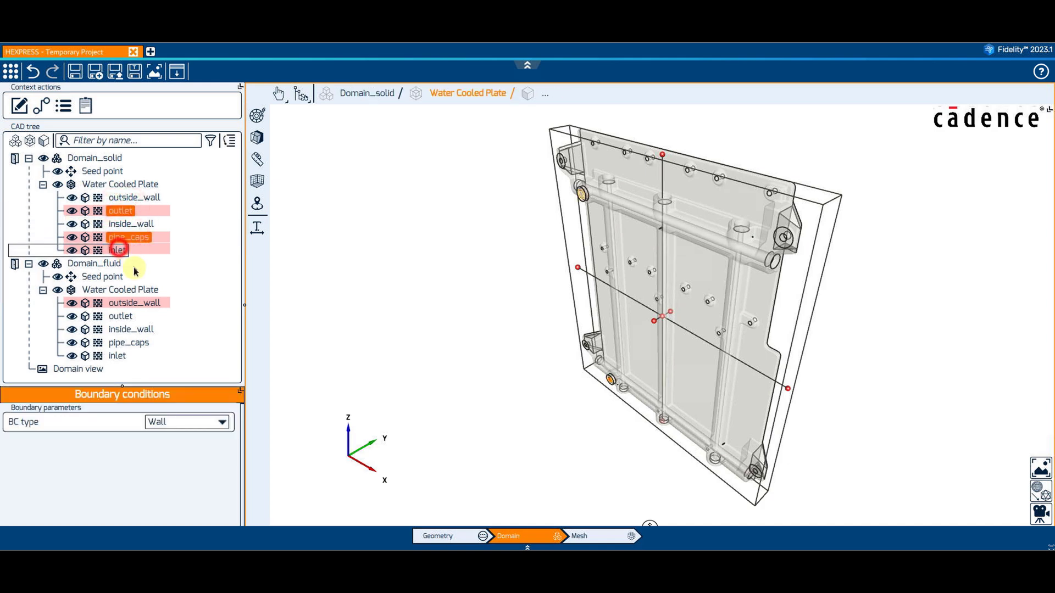
ctrl+click(137, 304)
right_click(140, 304)
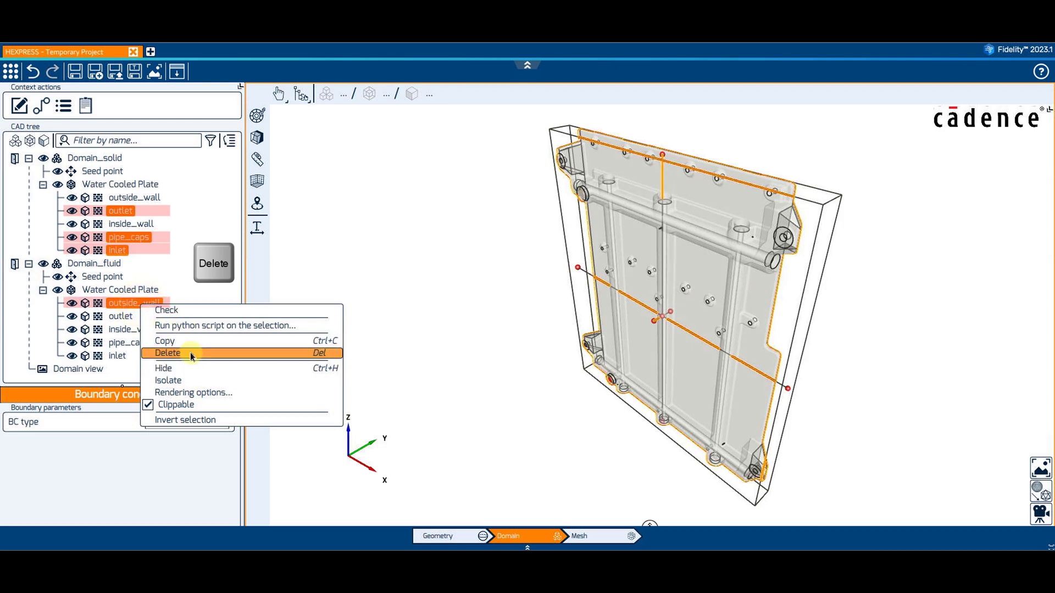
click(219, 354)
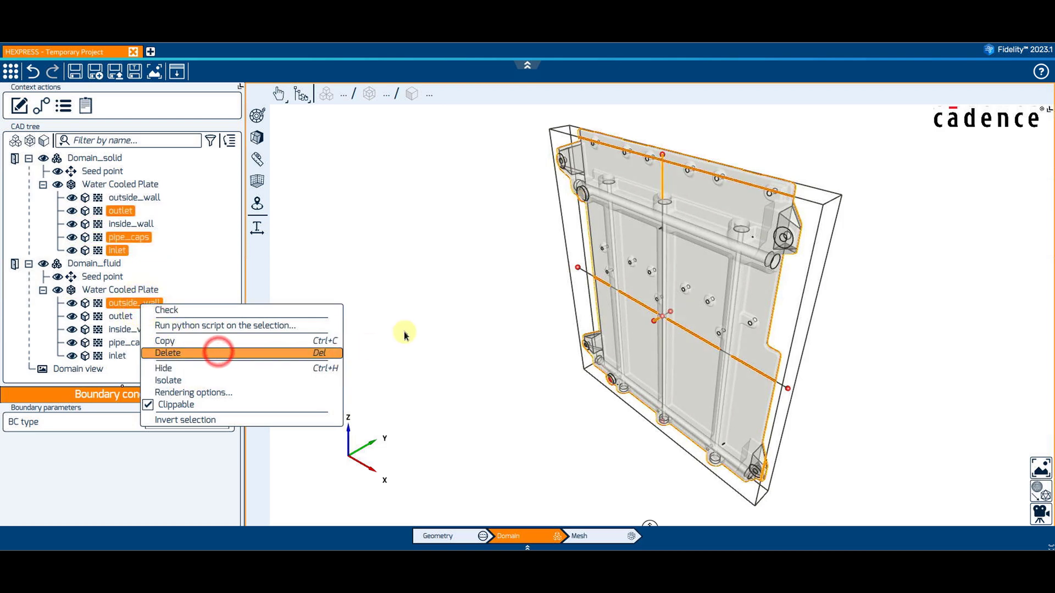
- Move Domain_solid's seed point into the plate material and check its location
drag(641, 258, 606, 417)
scroll(627, 401, up, 3)
middle_drag(640, 378, 624, 393)
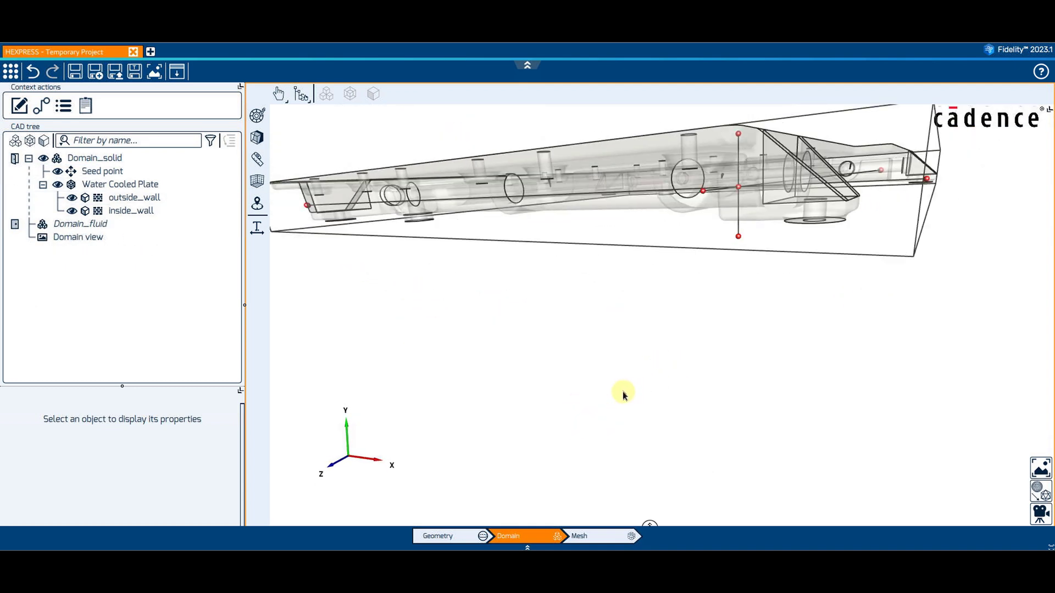
click(95, 173)
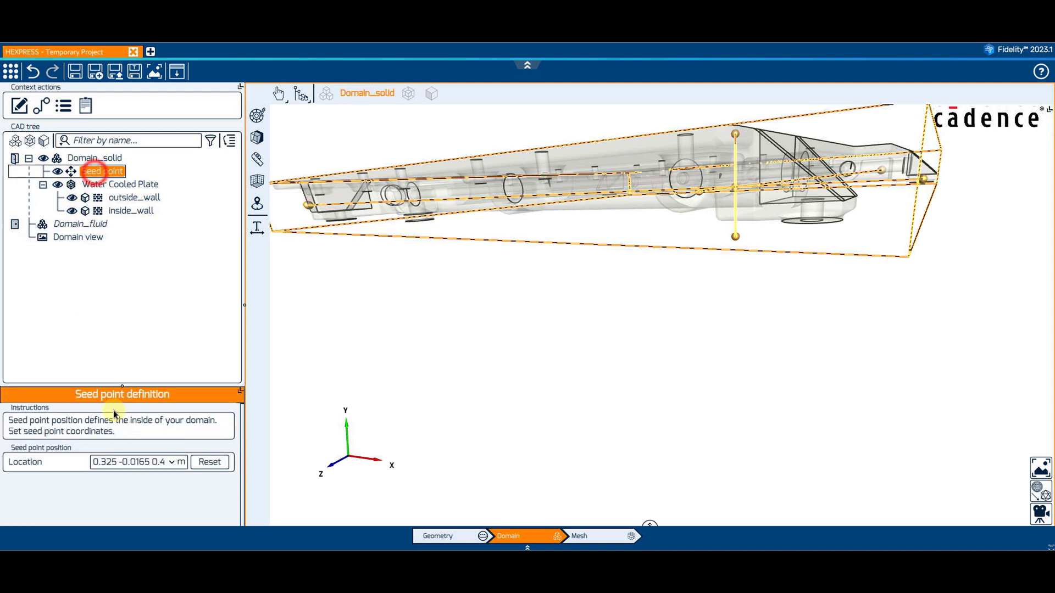
click(135, 462)
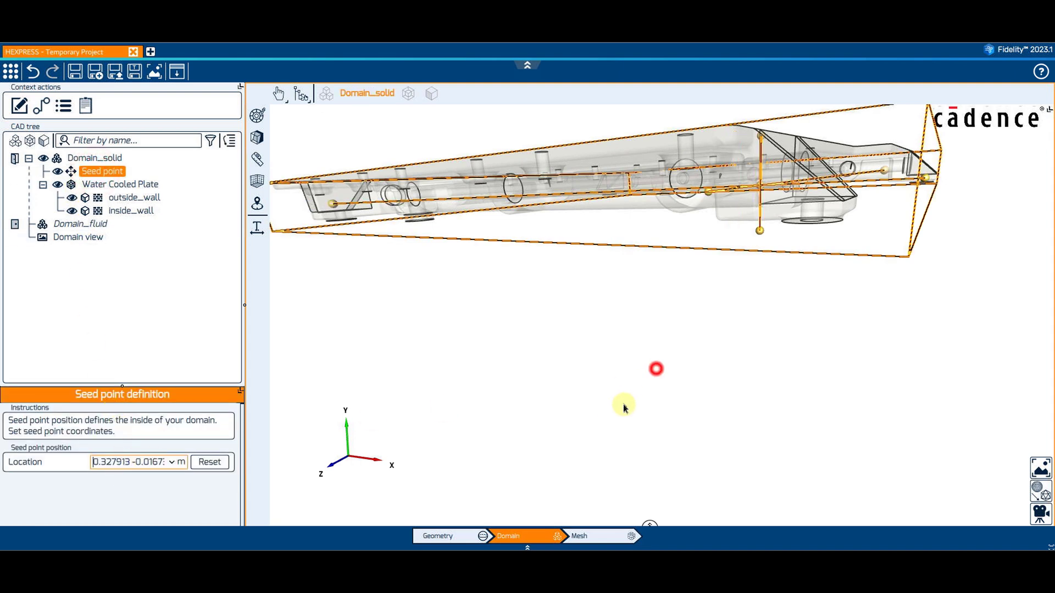
- Move Domain_fluid's seed point into a cooling pipe, at location 0.308594, -0.0124… m
middle_drag(625, 405, 576, 407)
scroll(556, 403, down, 5)
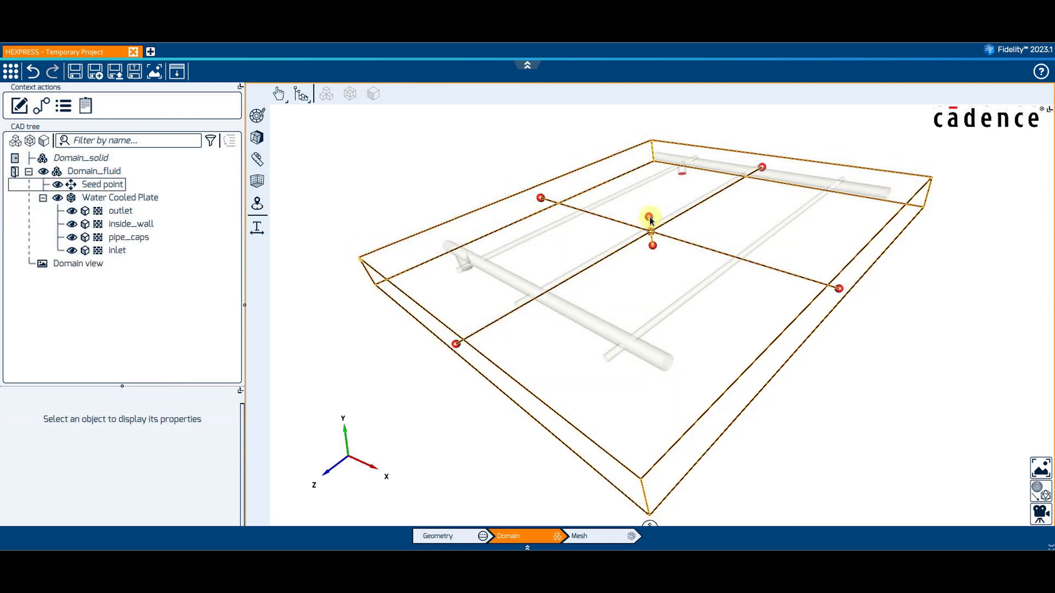
drag(650, 221, 649, 337)
click(120, 462)
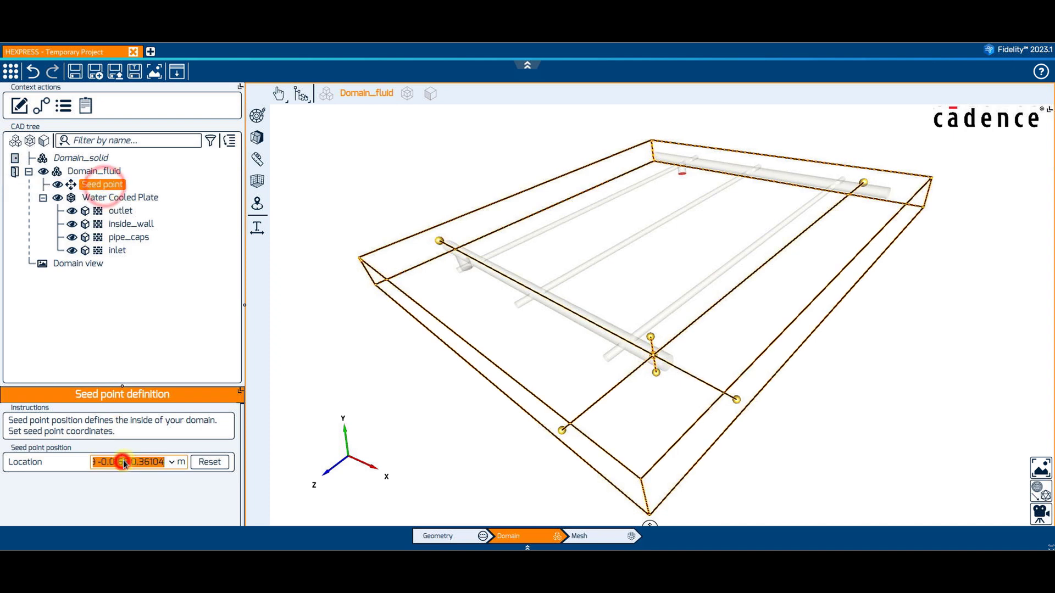
scroll(123, 465, down, 1)
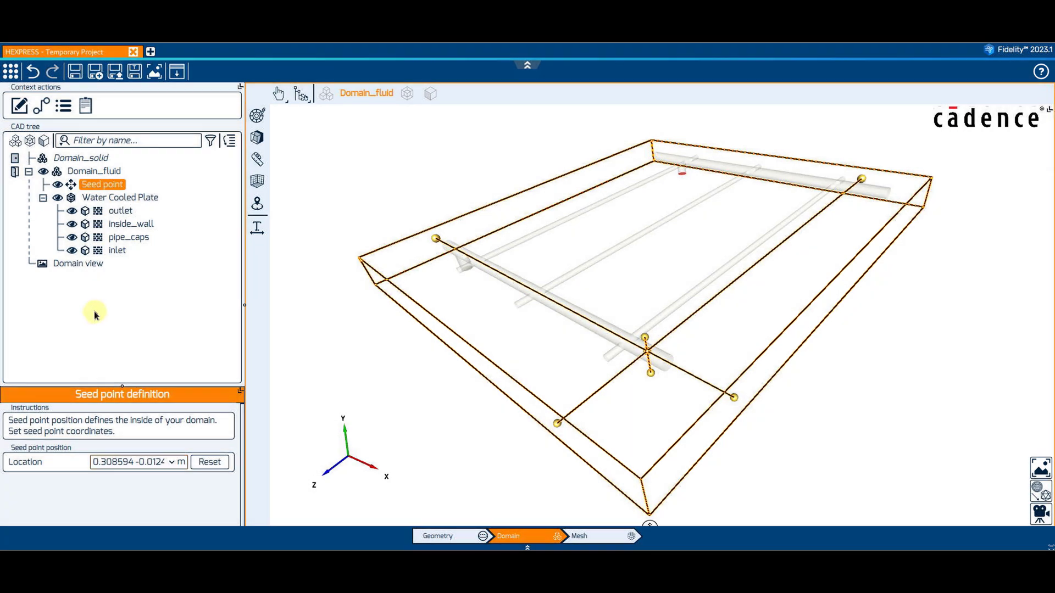
- Create Mesh Connection Definition 1 with solid inside_wall as Left Side, fluid inside_wall as Right Side
click(44, 114)
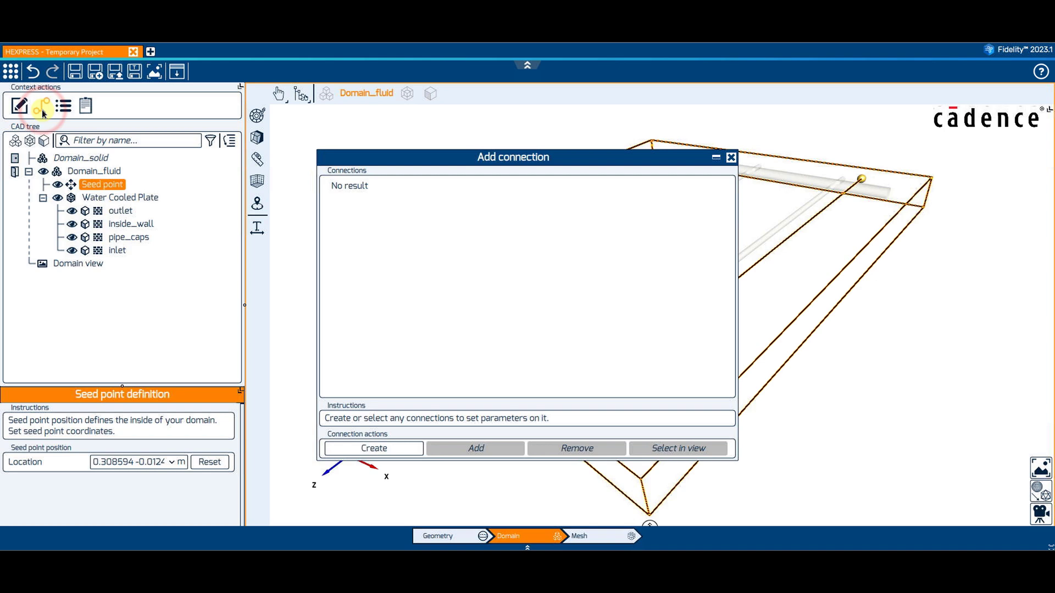
click(359, 448)
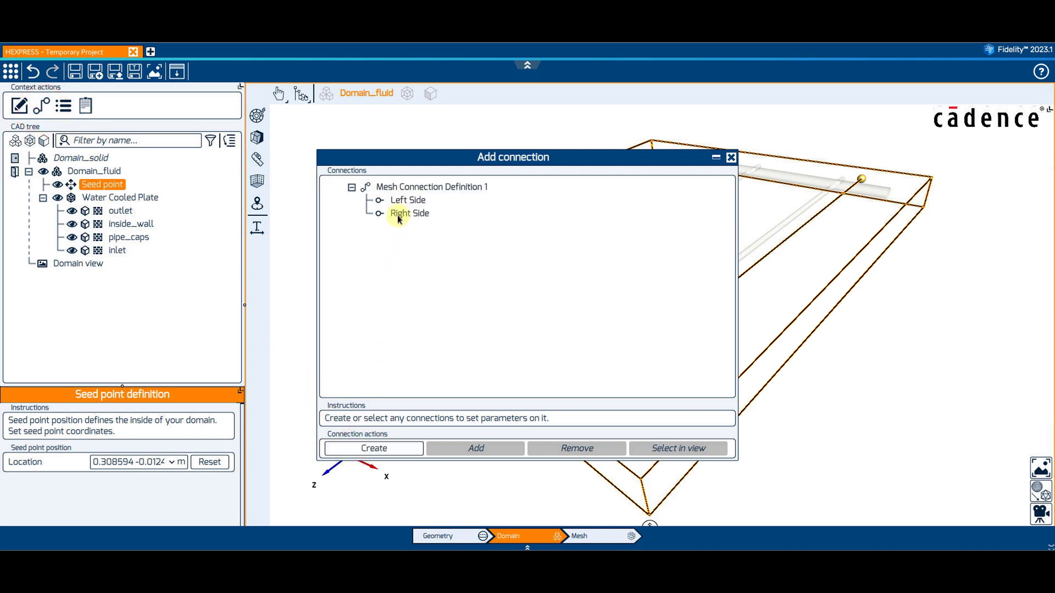
click(407, 200)
click(17, 159)
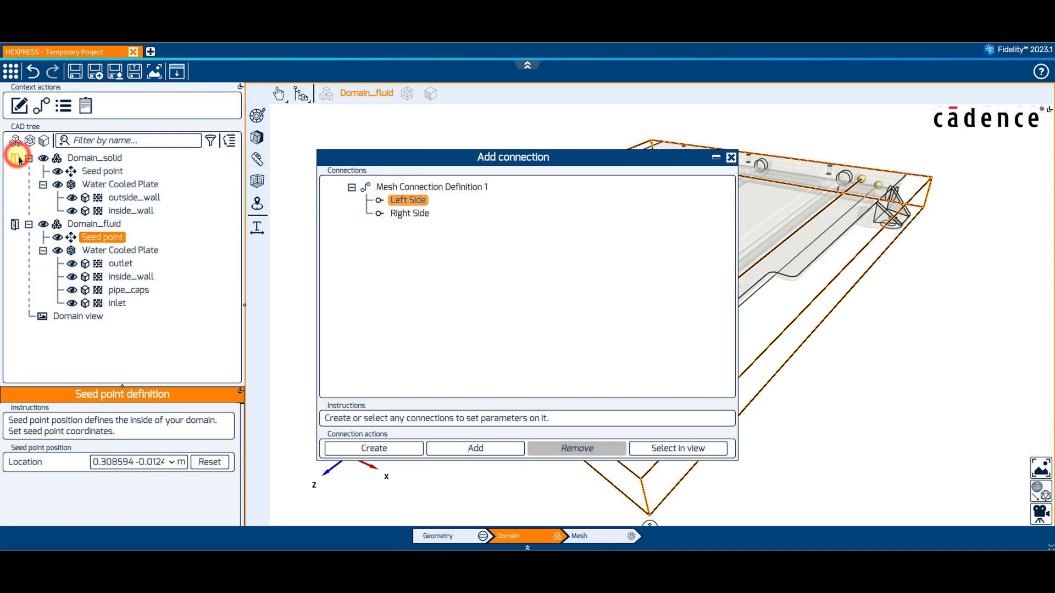
click(126, 212)
click(464, 448)
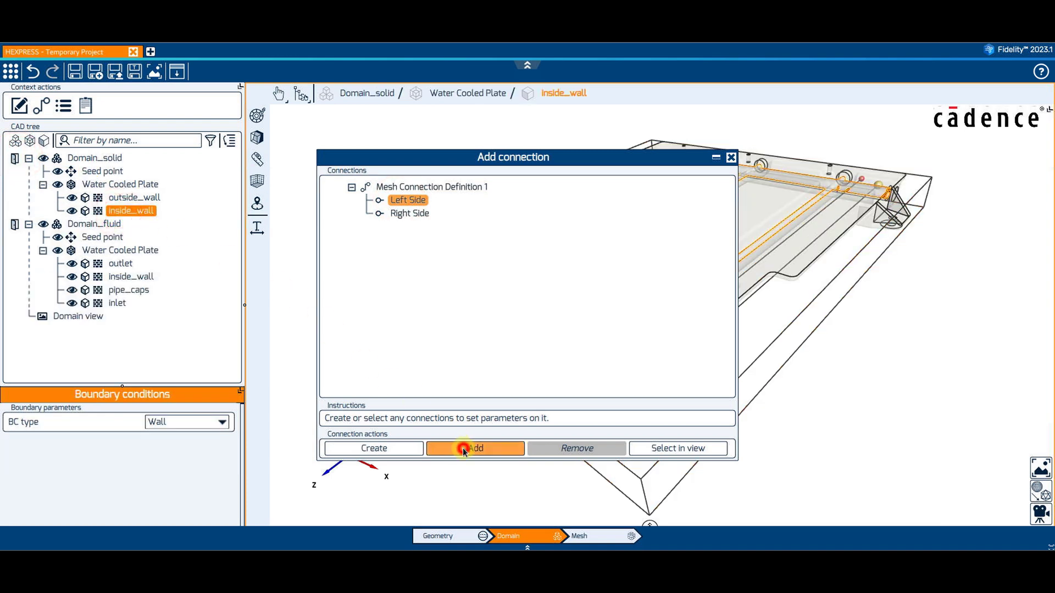
click(409, 227)
click(144, 277)
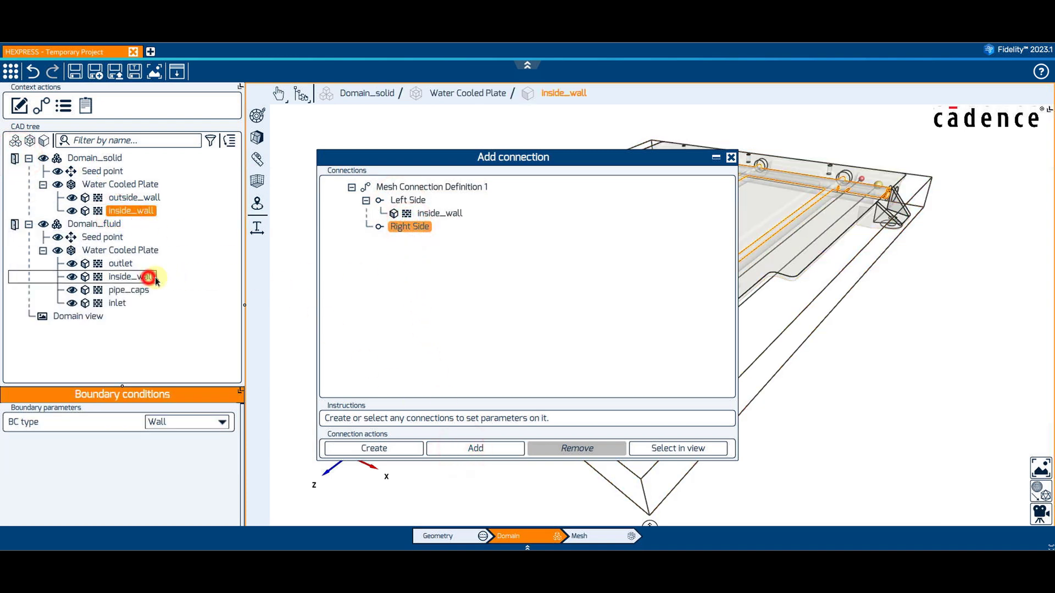
click(475, 448)
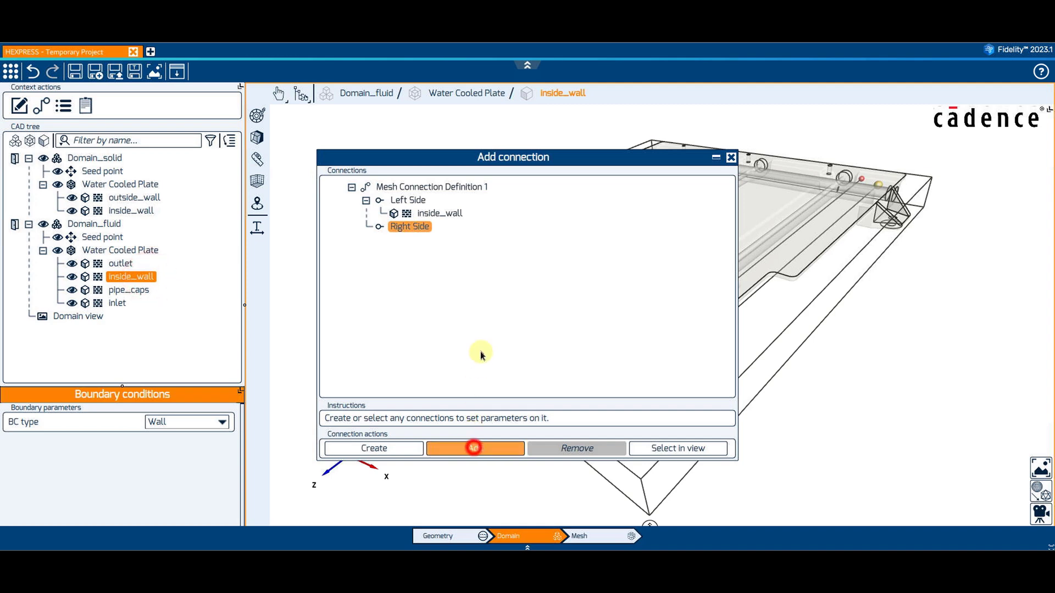
- Set the connection type to Matching and close the connection manager
click(459, 188)
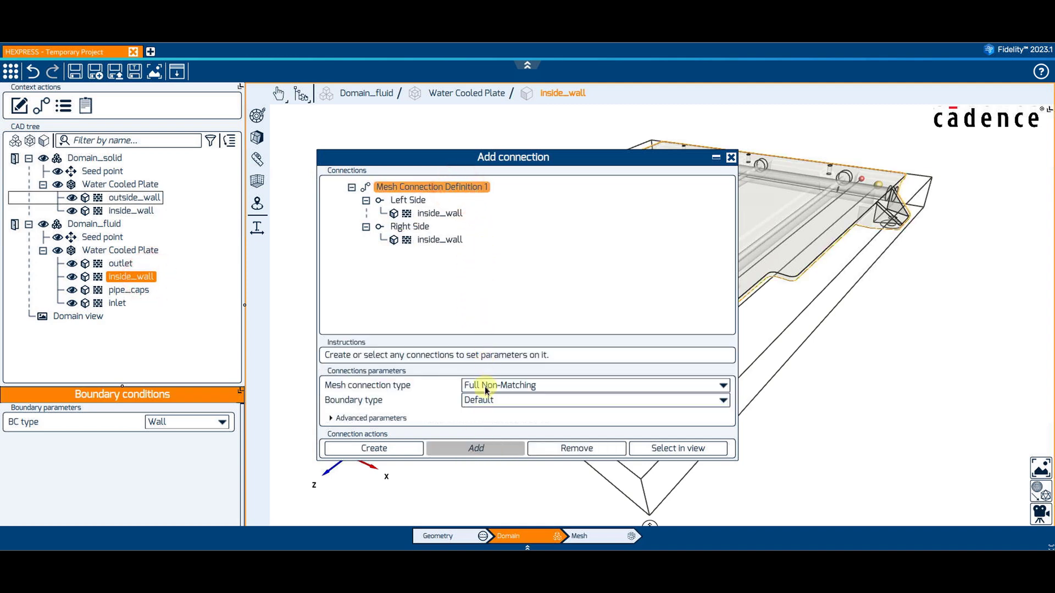
click(483, 385)
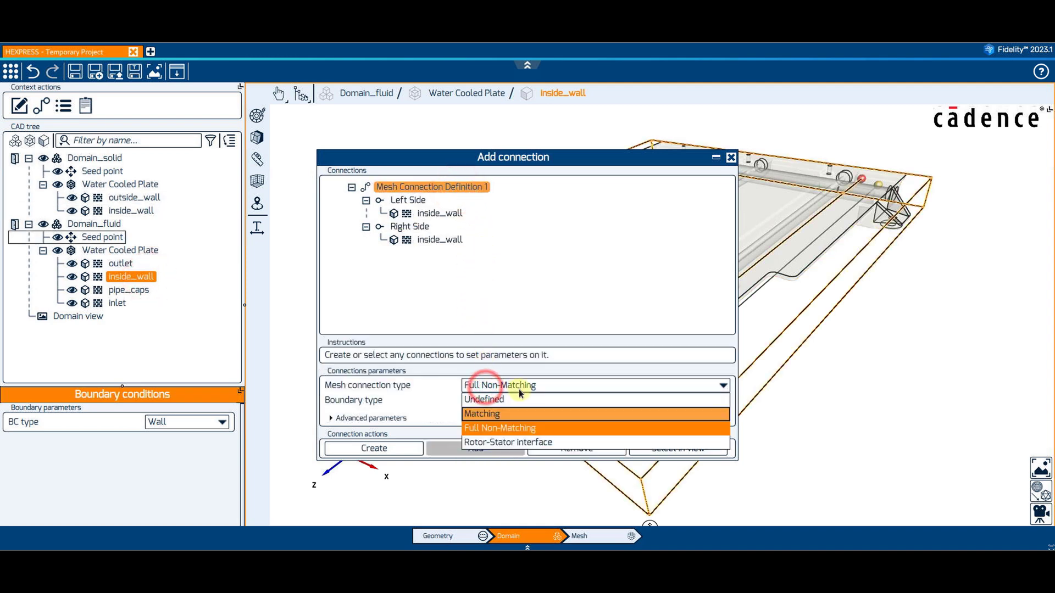
click(496, 413)
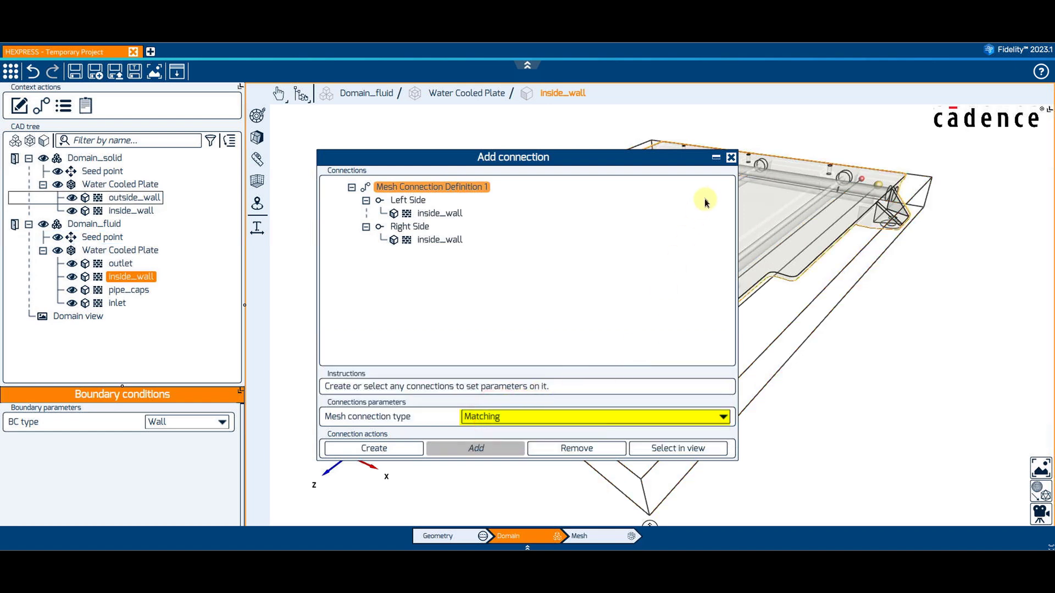
click(731, 158)
- In the Mesh stage, create Mesh Setup 1 containing Domain_solid and Domain_fluid
click(884, 386)
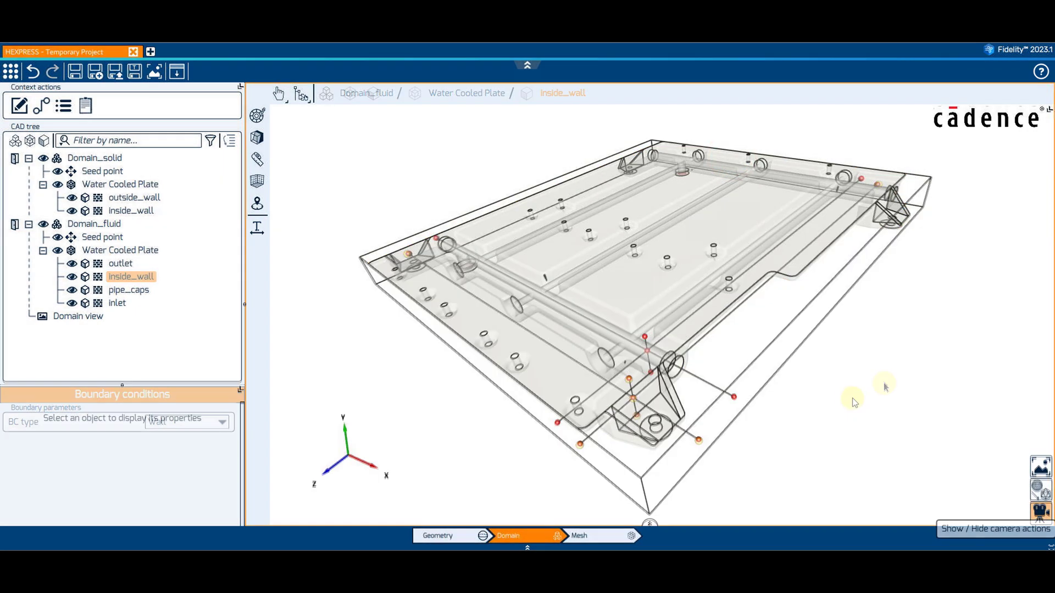
click(587, 536)
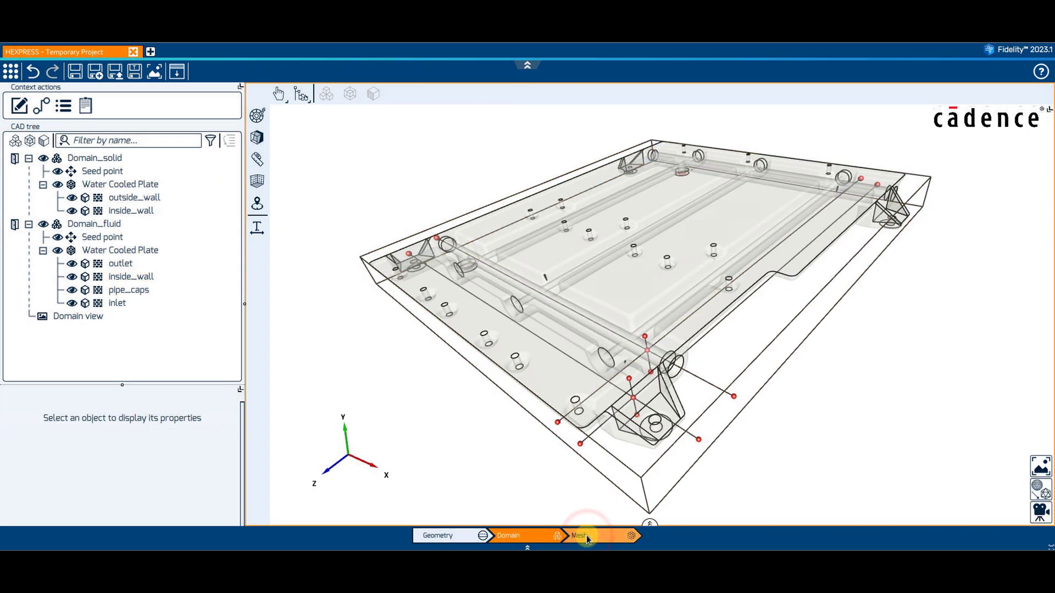
click(18, 106)
click(124, 157)
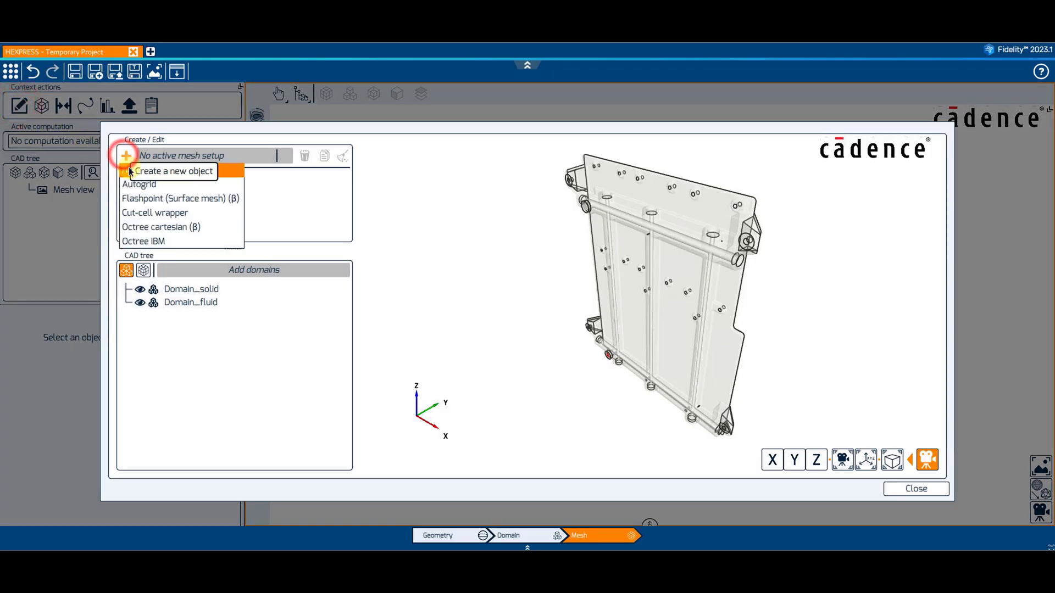
click(130, 169)
click(193, 290)
click(200, 270)
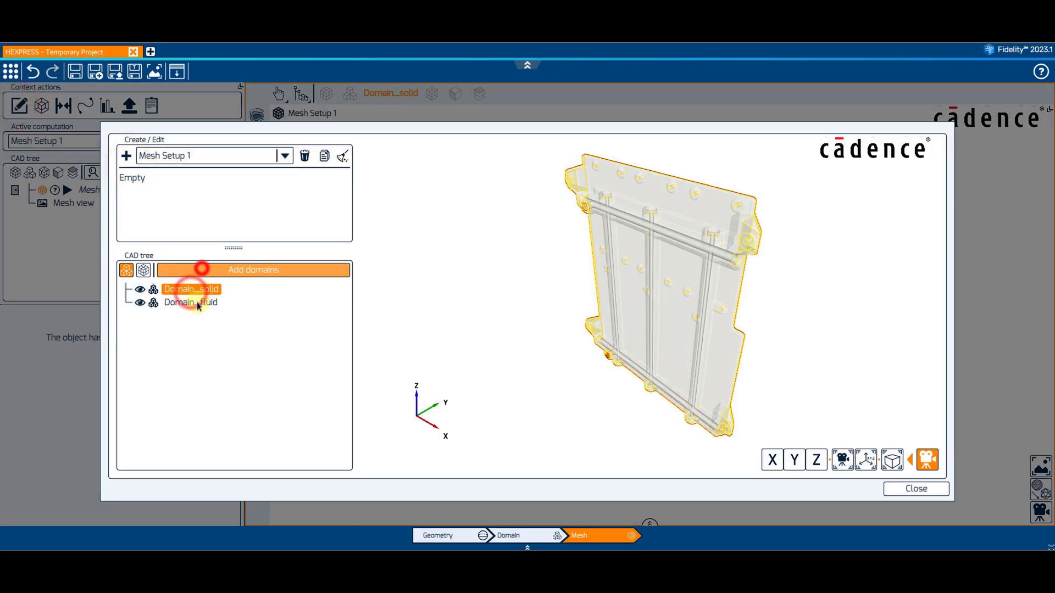
click(197, 302)
click(217, 270)
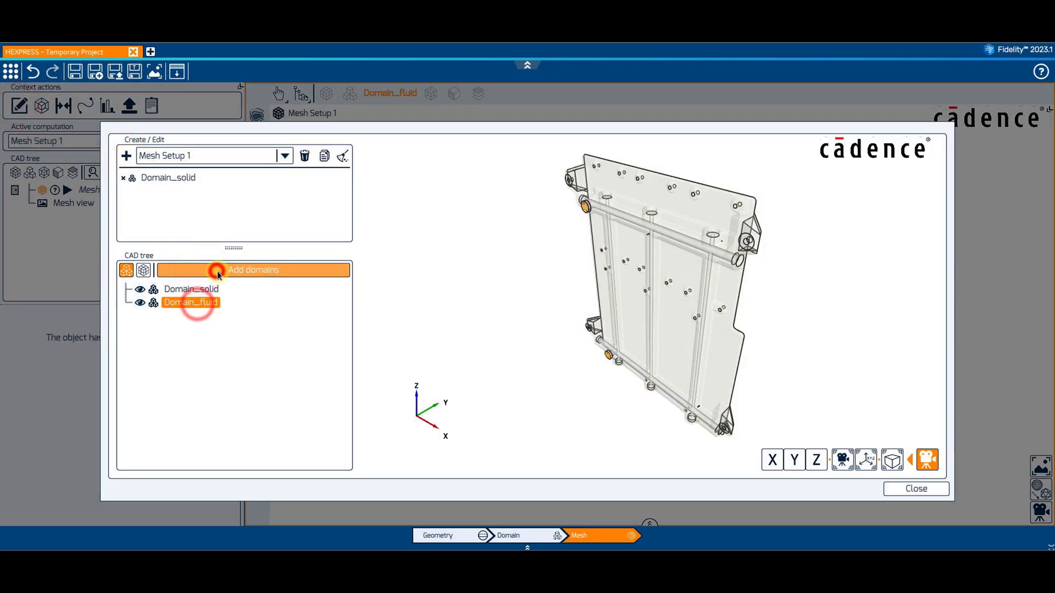
click(897, 487)
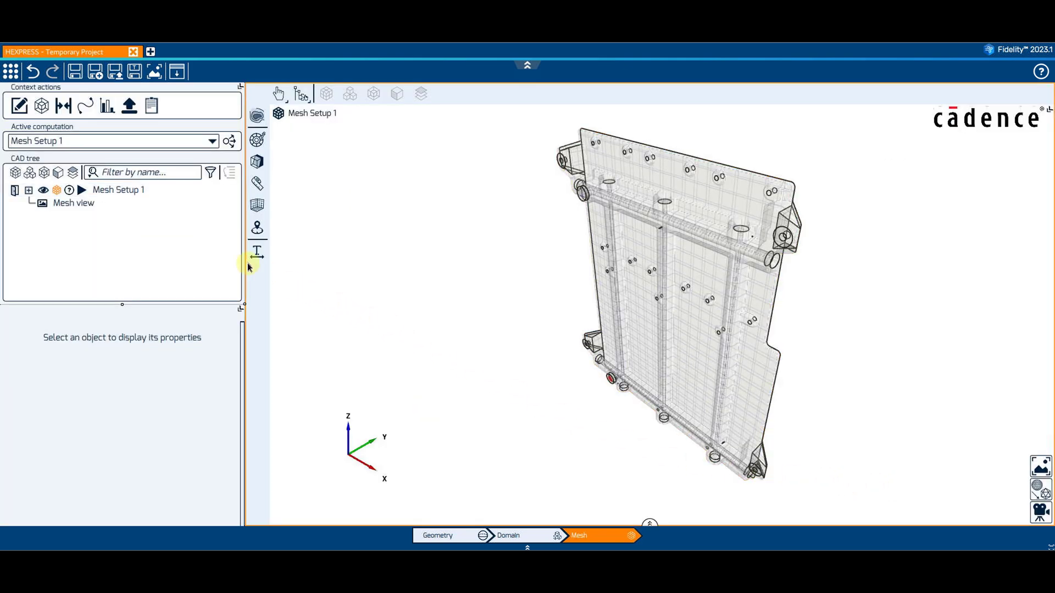
- Review Domain_solid's Use seed point option on the Essential and Advanced tabs
click(28, 191)
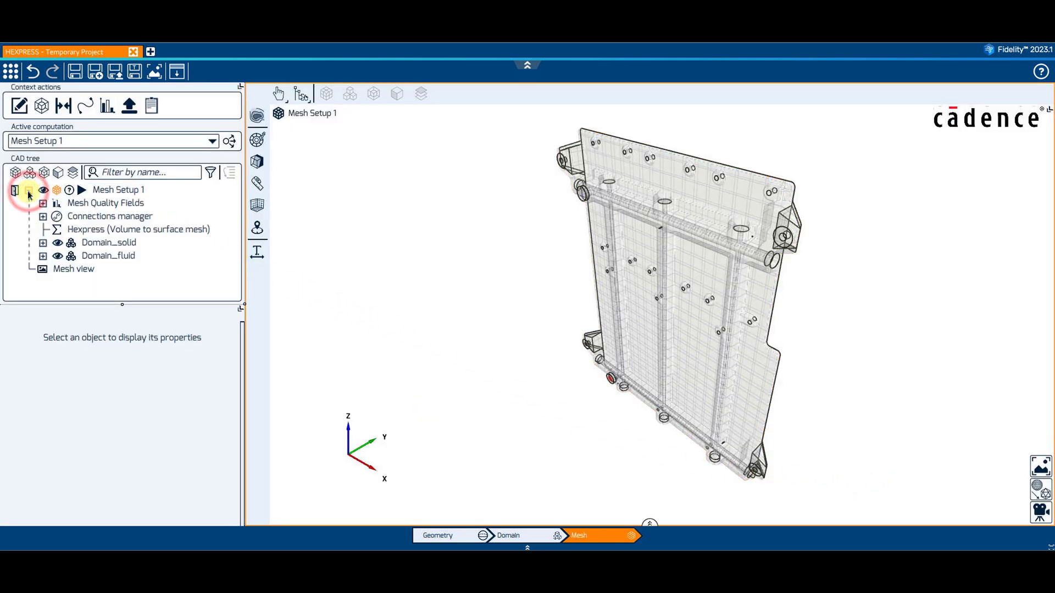
click(101, 249)
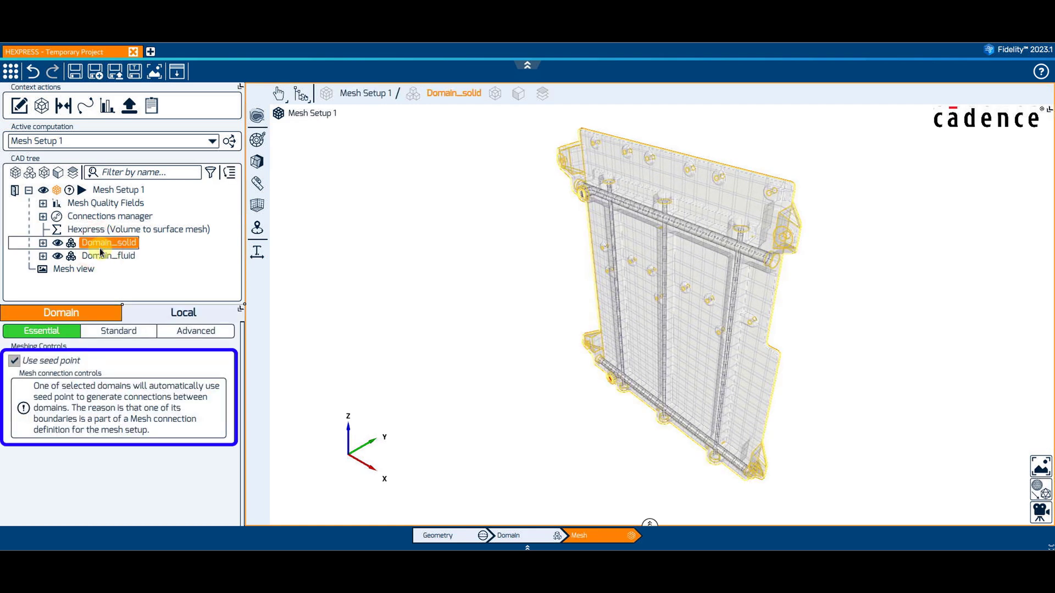
click(175, 331)
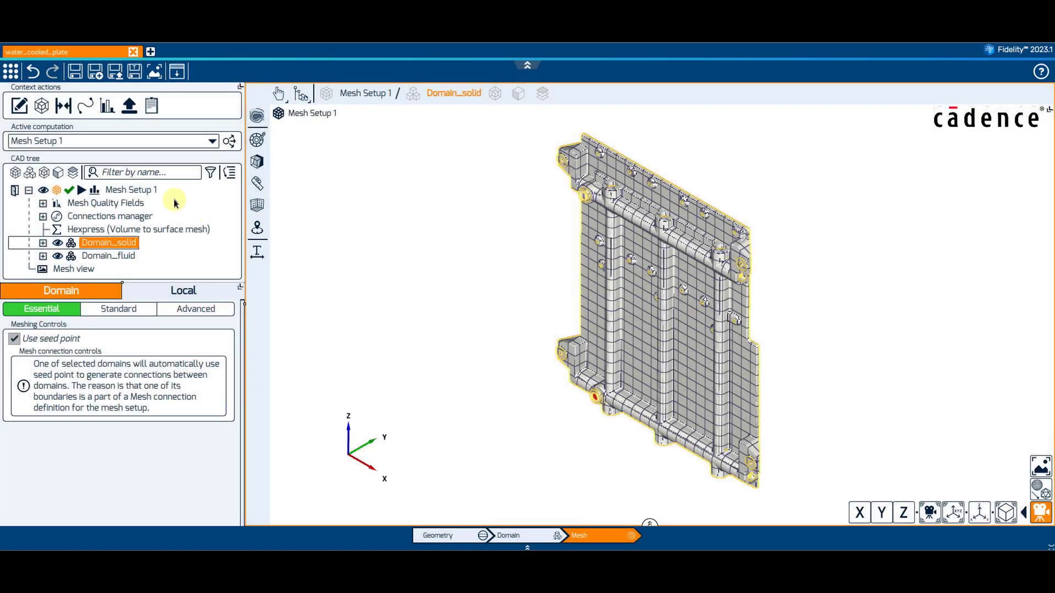
- Set Mesh Setup 1's initial cell size to 0.003 m and regenerate the finer mesh
click(146, 190)
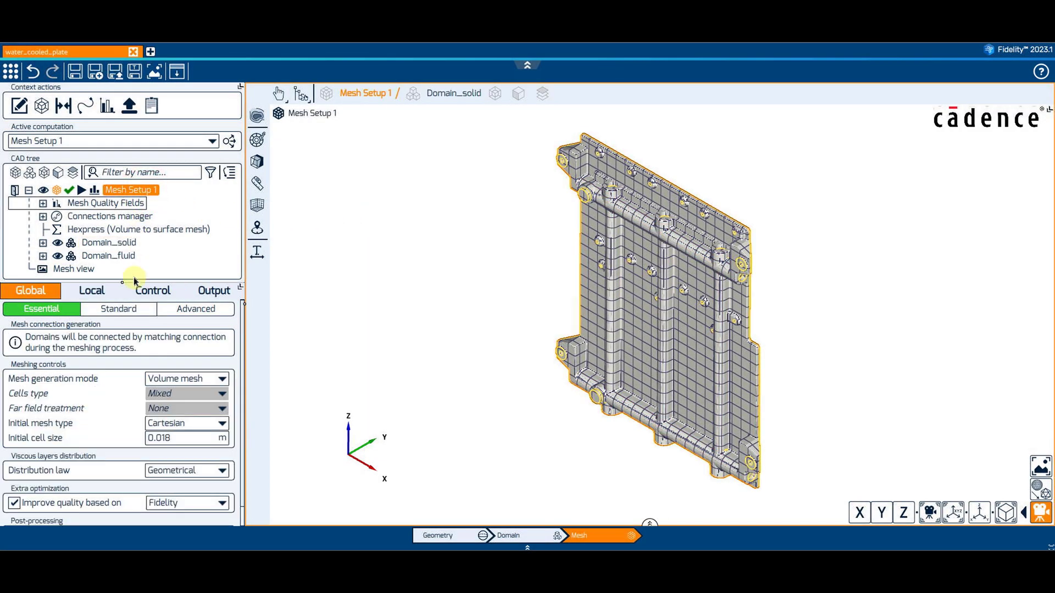
double_click(178, 438)
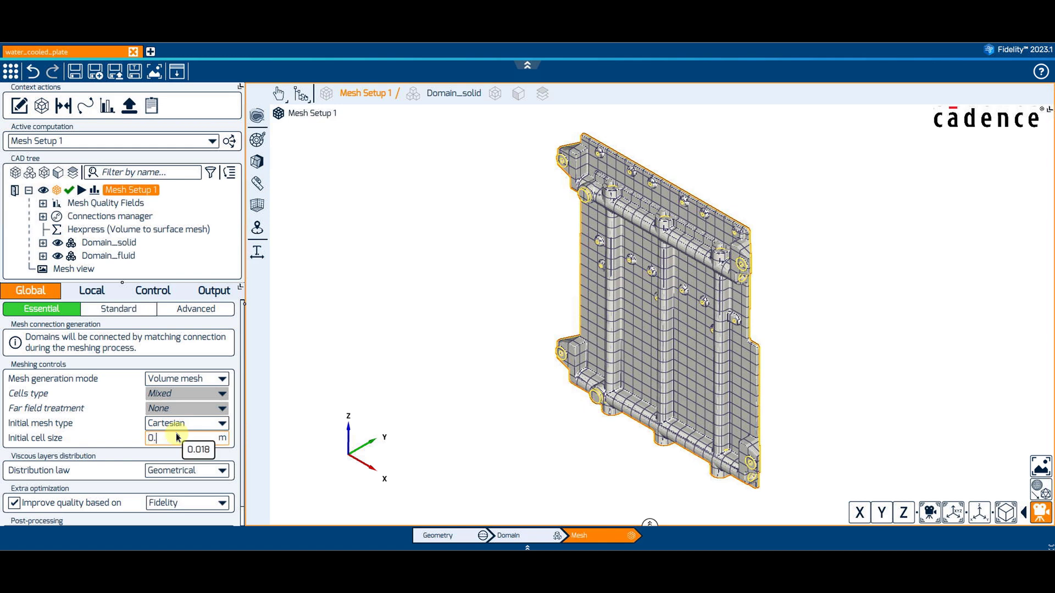
key(Return)
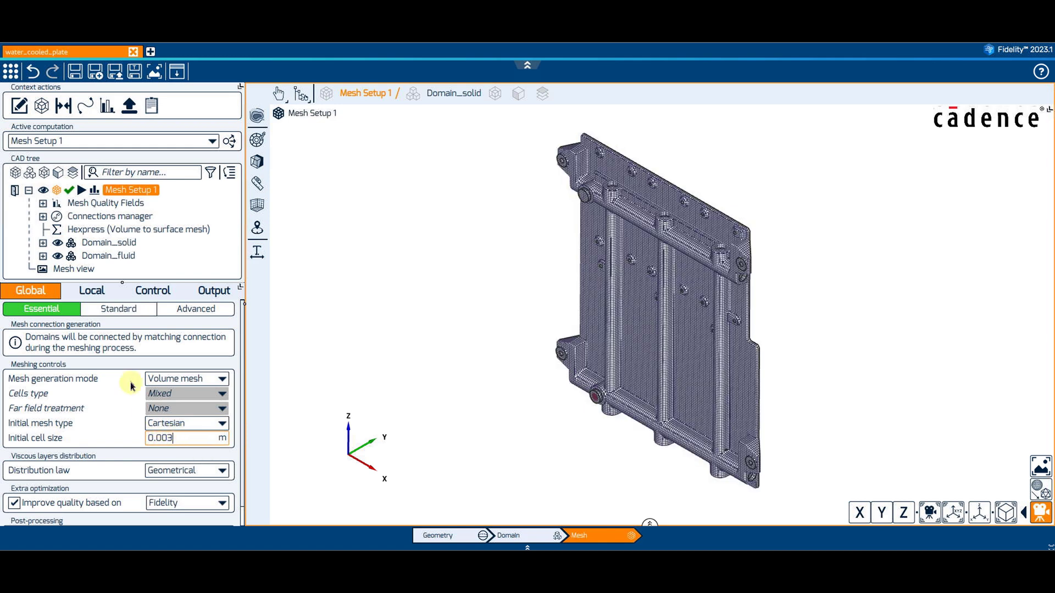
click(89, 242)
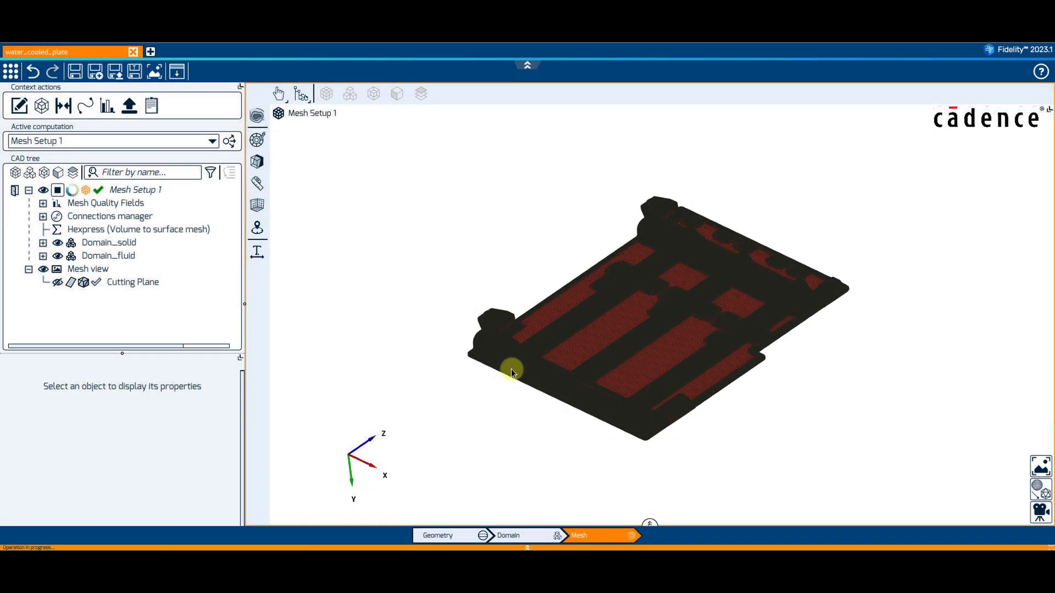
- Zoom in and turn on the cutting plane to expose the fluid pipes inside the solid mesh
scroll(511, 372, up, 10)
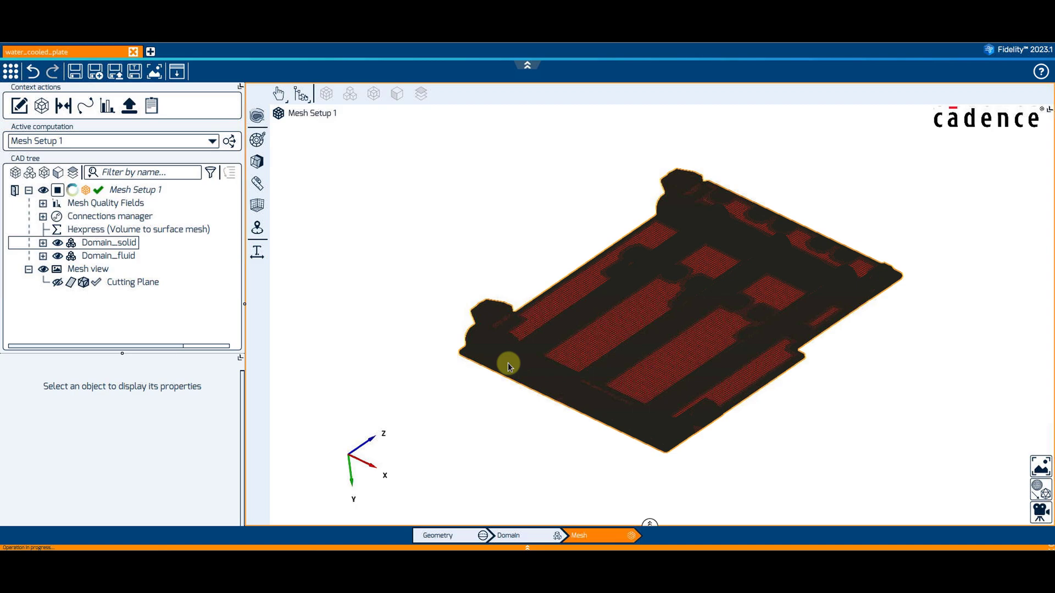
scroll(513, 336, up, 8)
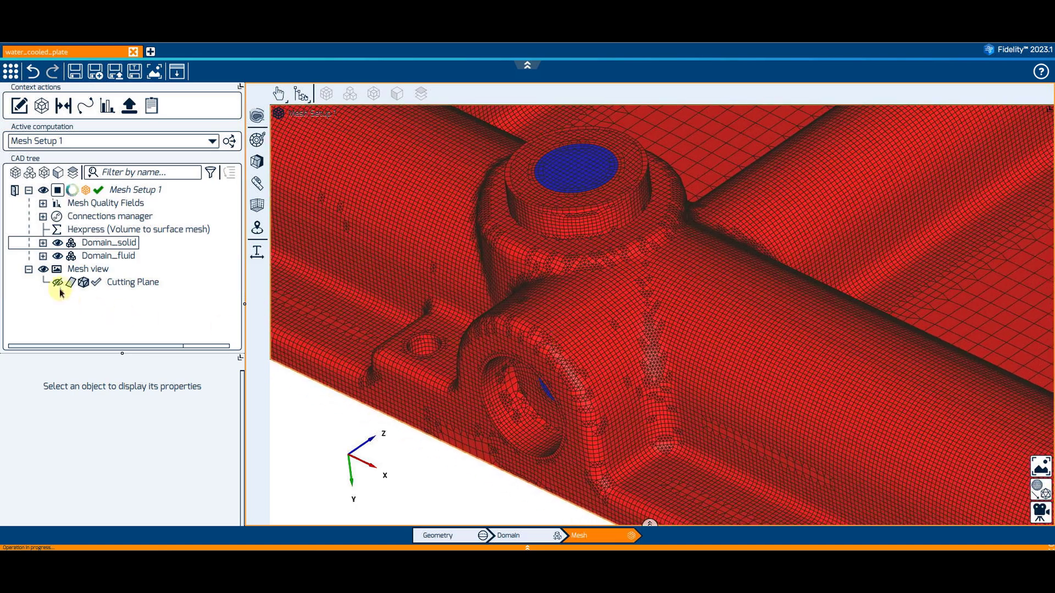
click(83, 283)
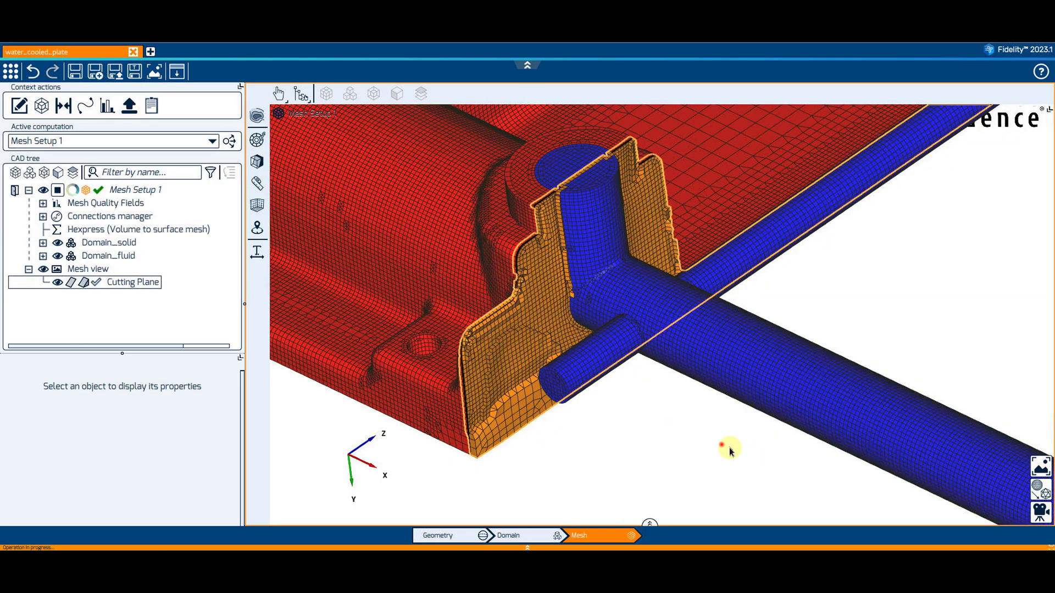
drag(658, 441, 644, 328)
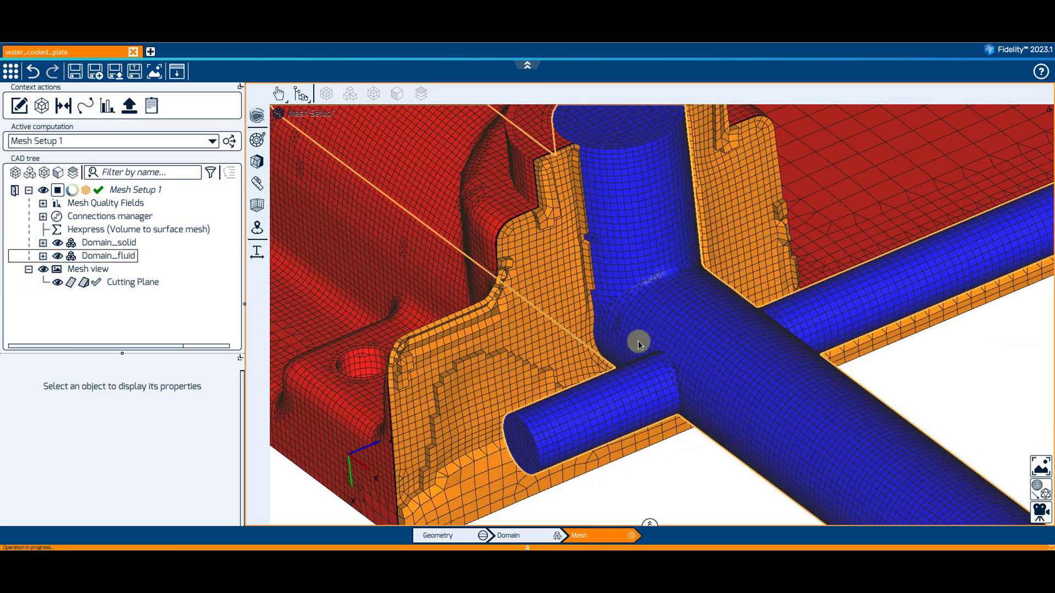
drag(639, 343, 970, 447)
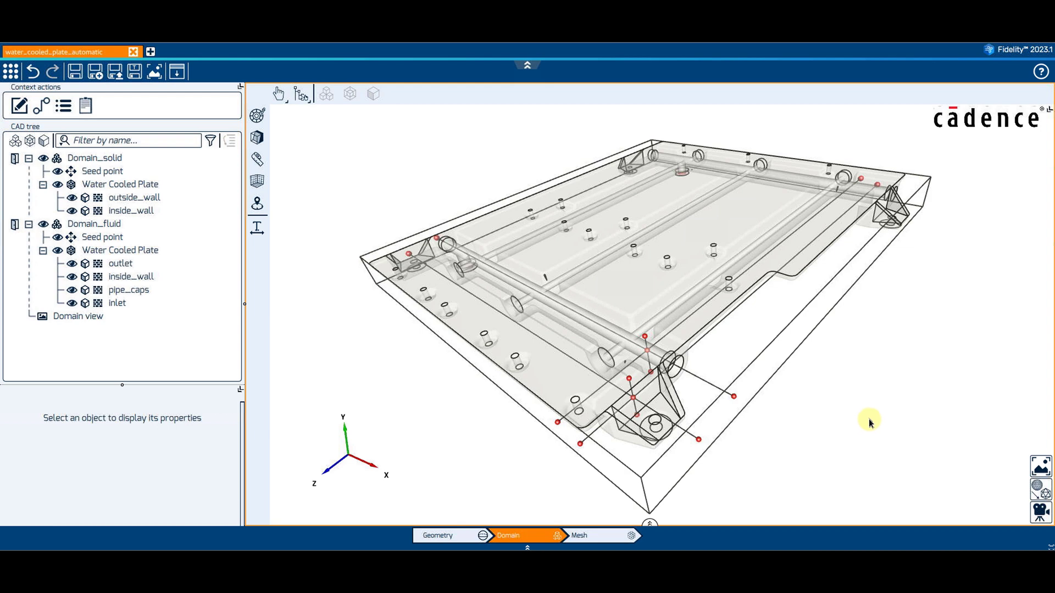
- Confirm the Connections list is empty, then go to the Mesh stage
click(41, 105)
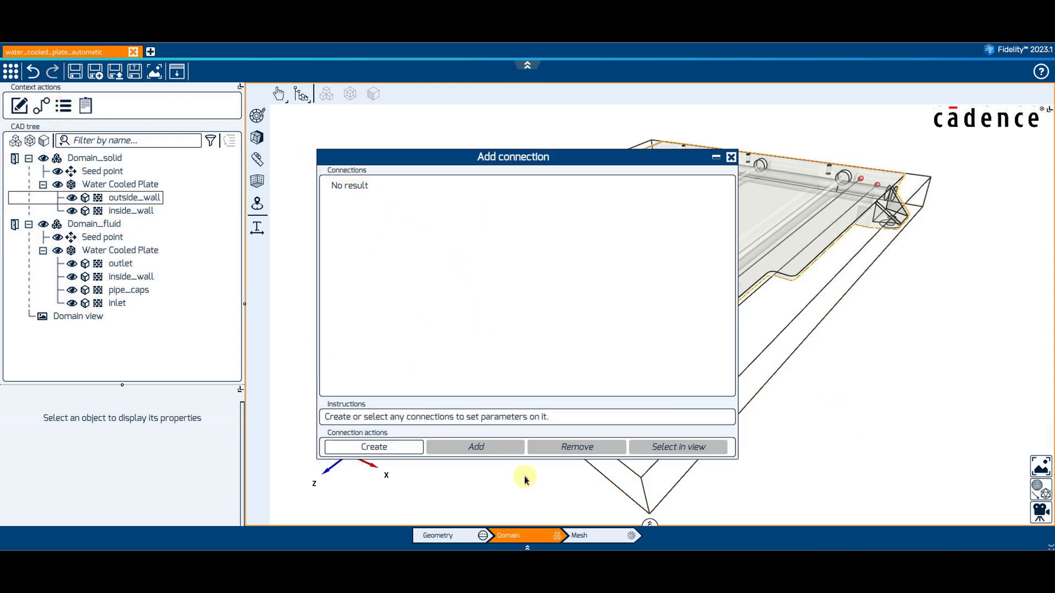
click(587, 534)
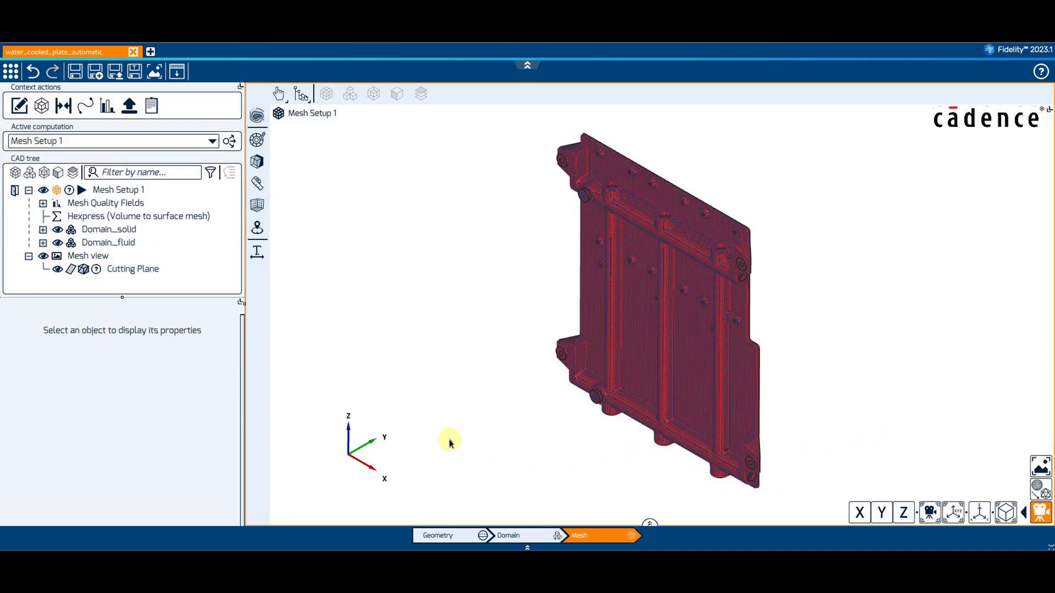
- Enable Use seed point for the domain and run Mesh Setup 1 to auto-create connections
click(126, 233)
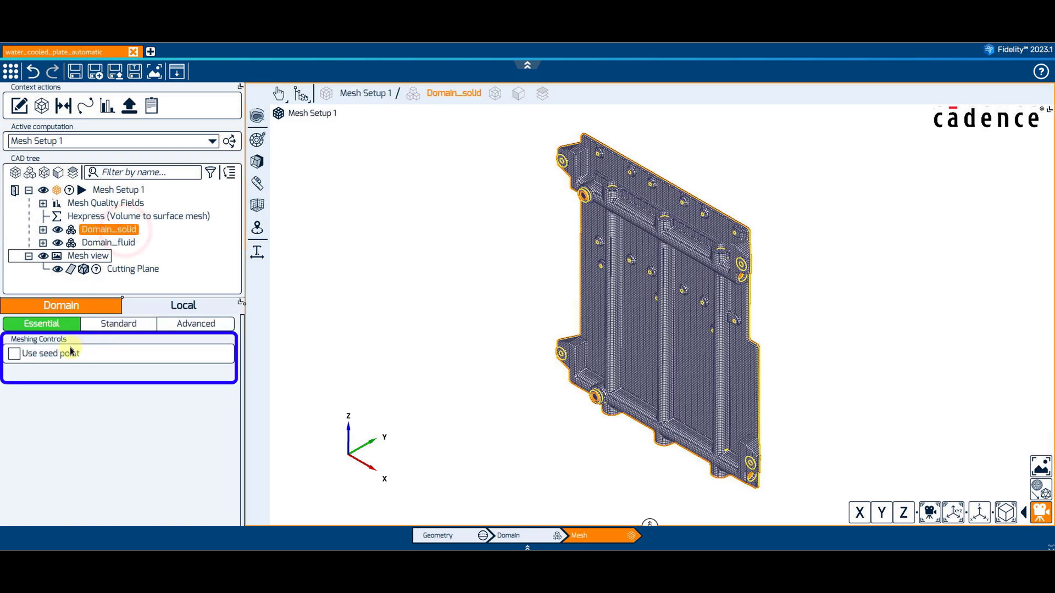
click(14, 354)
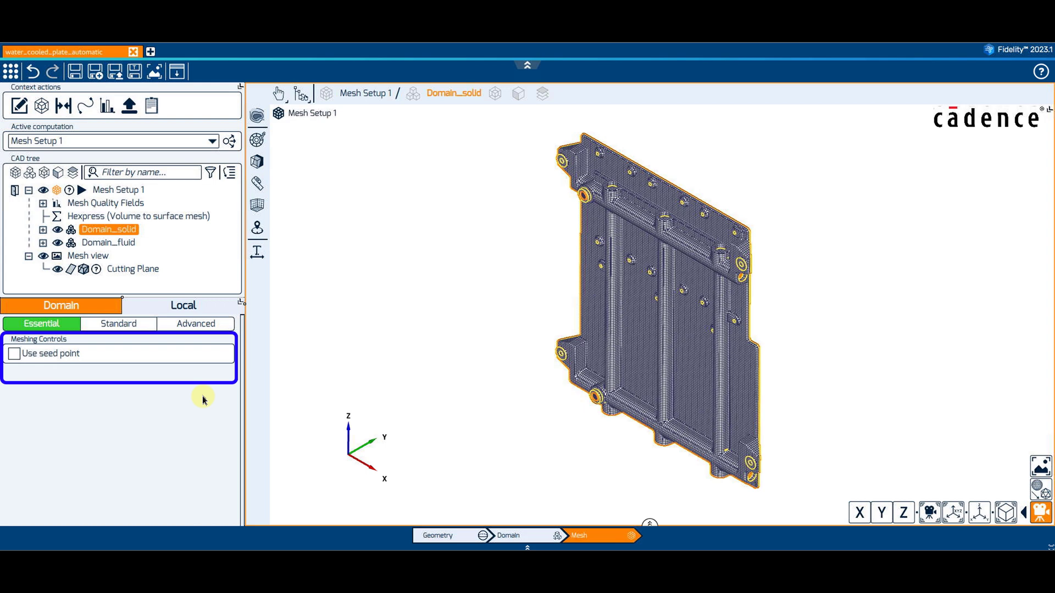
click(82, 190)
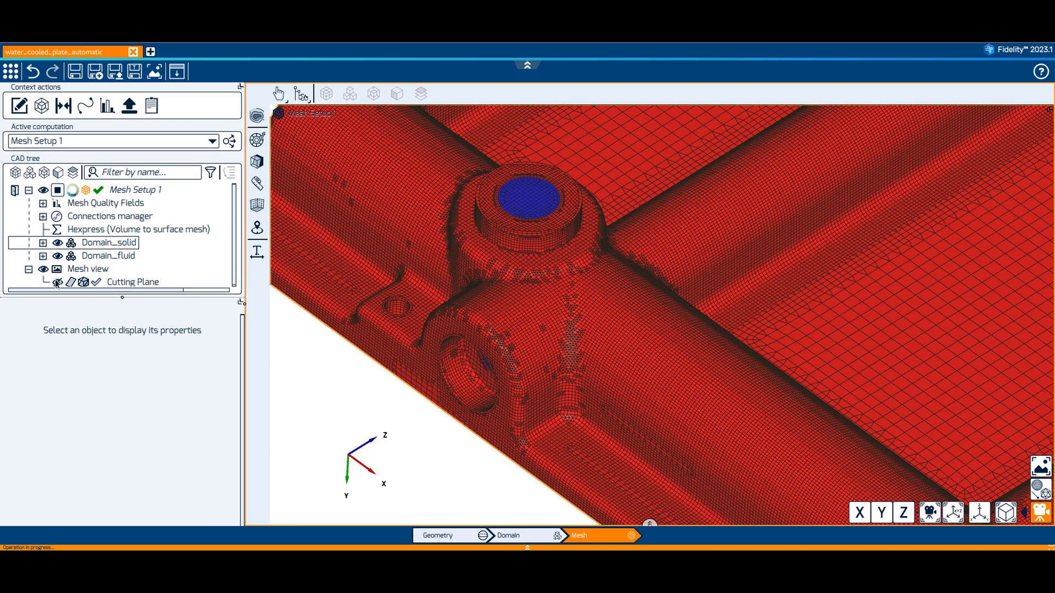
- Section the mesh to inspect Domain_fluid's pipes from above, then return to the Domain stage
click(57, 282)
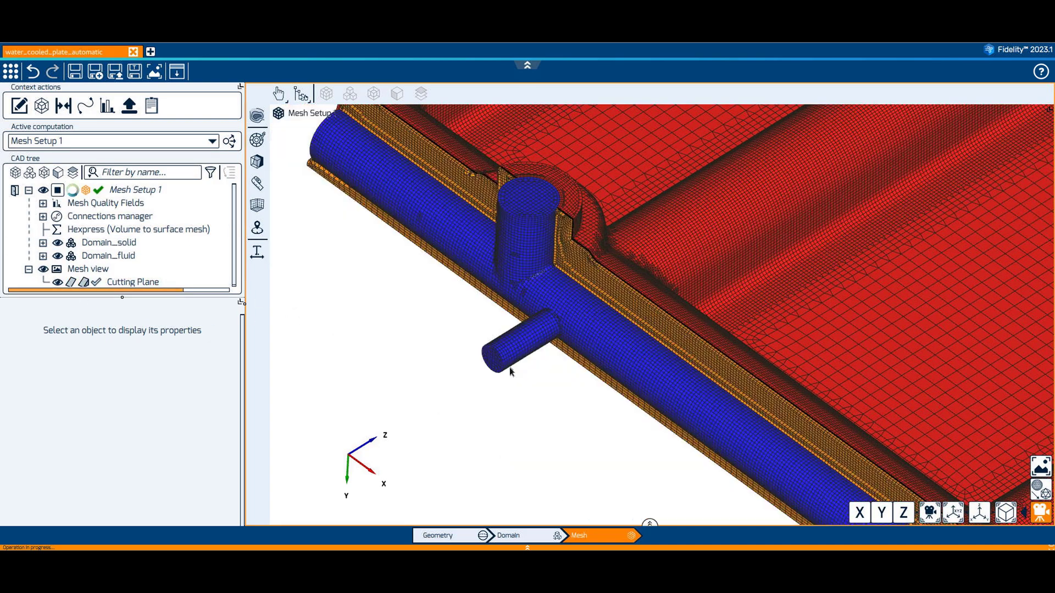
click(627, 387)
scroll(538, 185, up, 5)
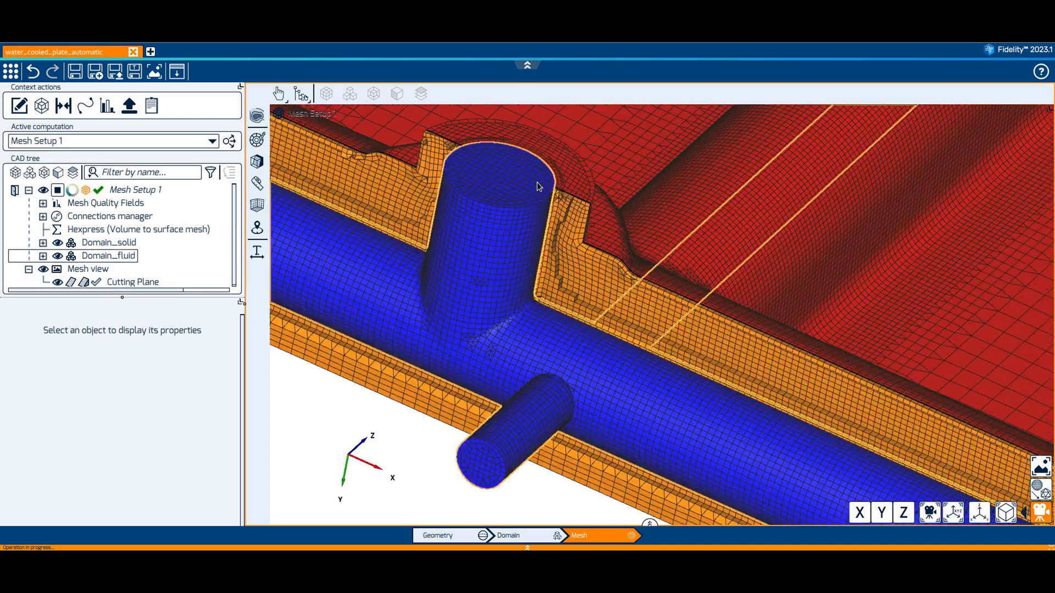
middle_drag(536, 182, 587, 305)
click(511, 536)
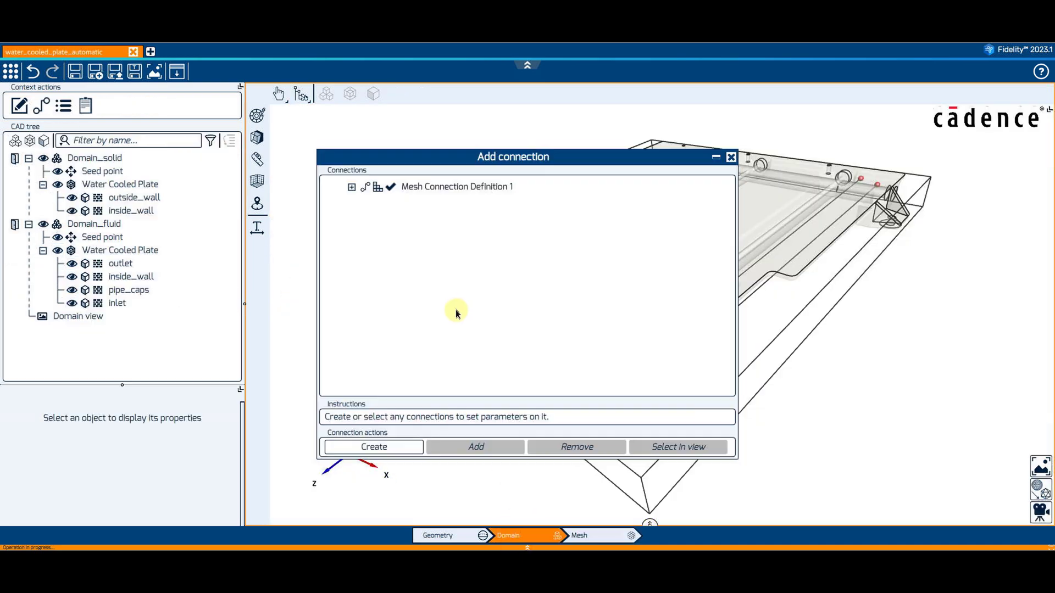
- Expand Mesh Connection Definition 1 to show inside_wall on both sides and its Matching type
click(352, 188)
click(366, 200)
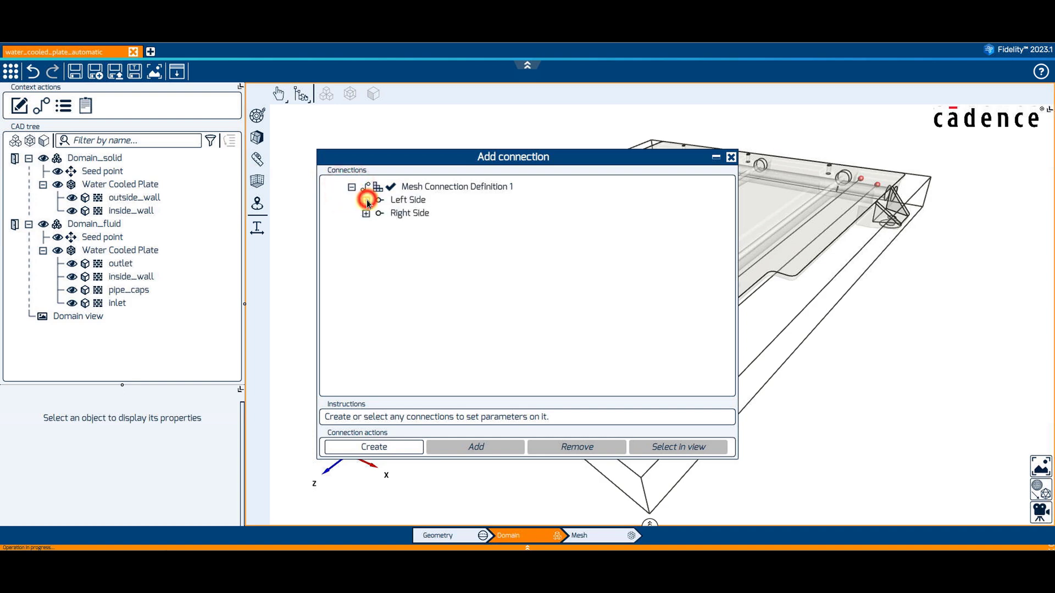
click(366, 226)
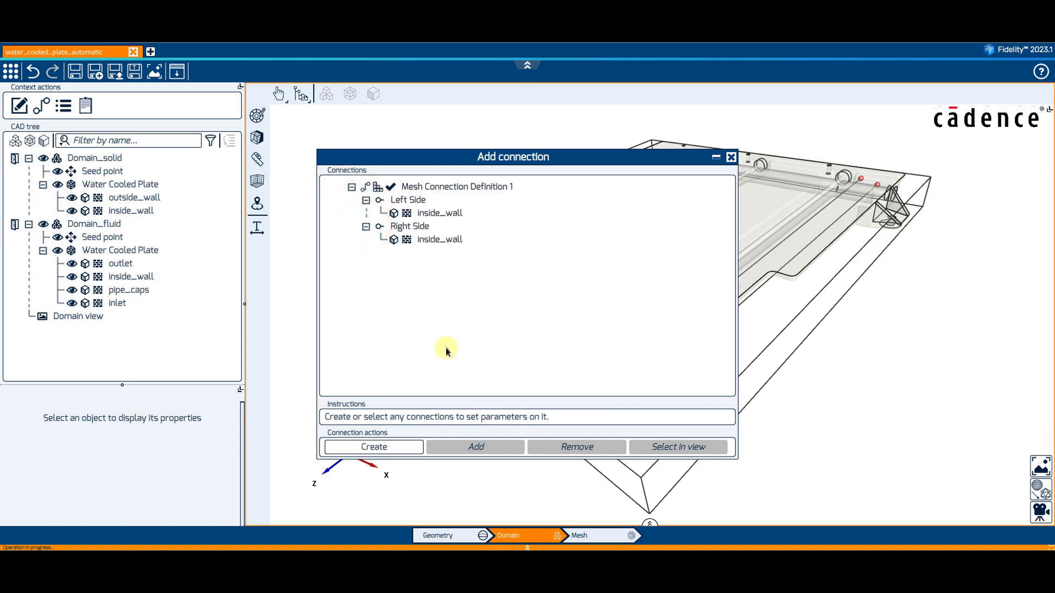
click(501, 188)
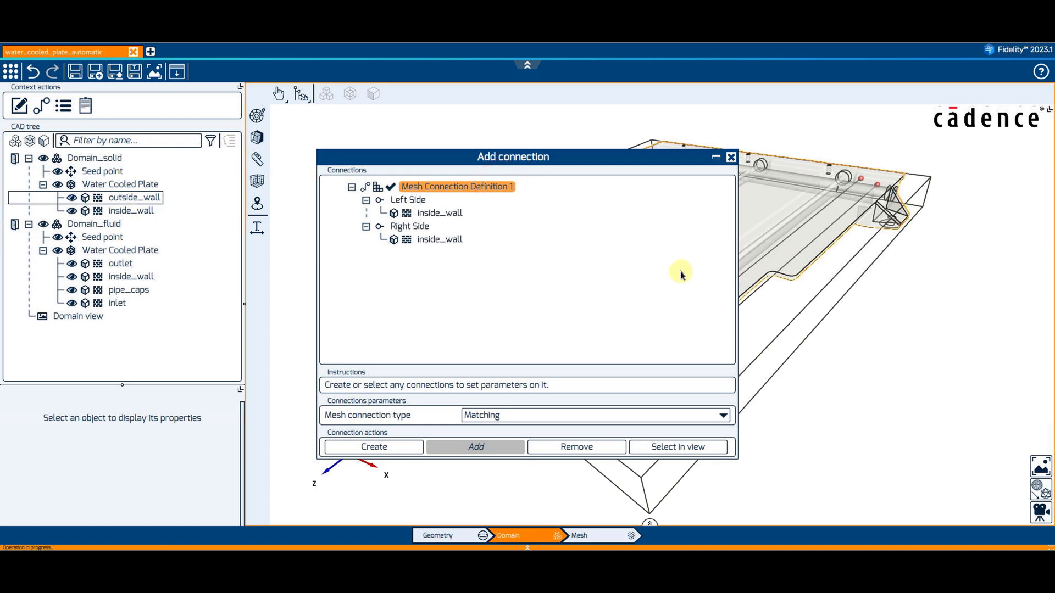